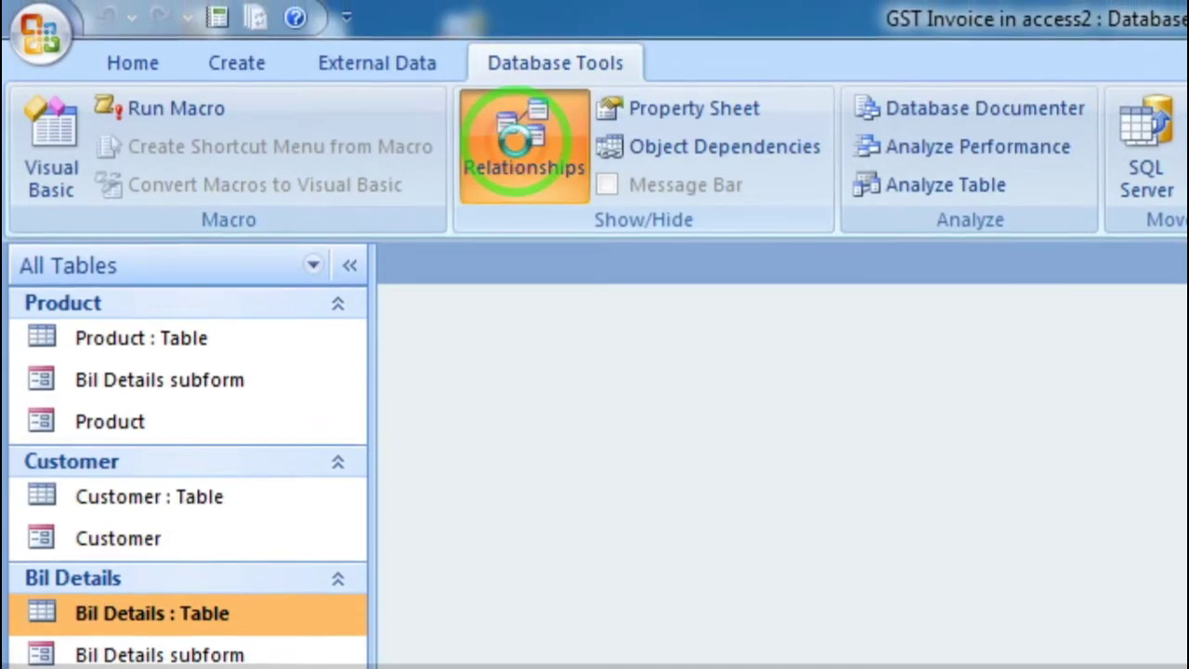
# Open the Relationships window, and open the Product table in Design view
pyautogui.click(534, 345)
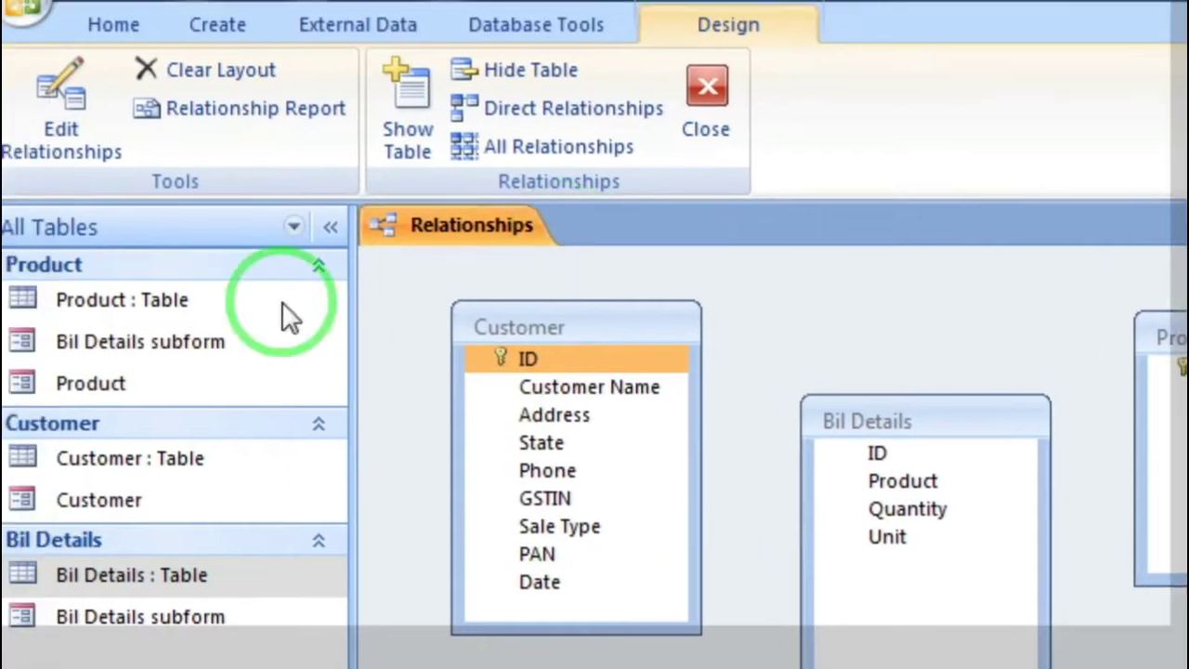
pyautogui.click(144, 320)
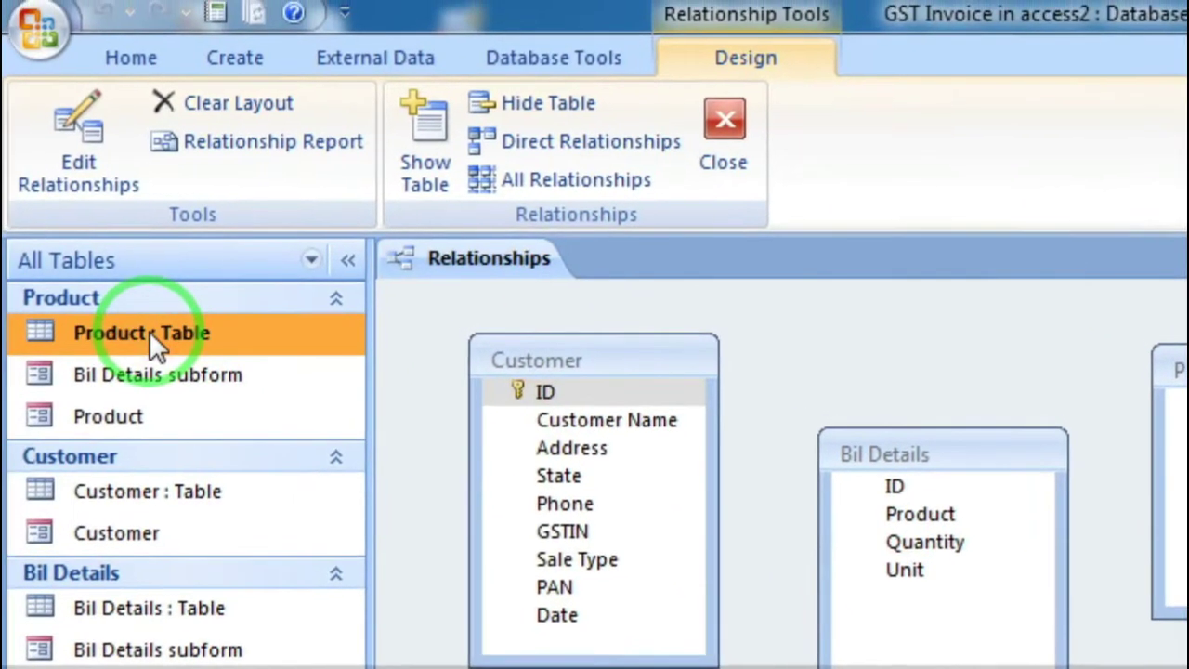
pyautogui.rightClick(144, 322)
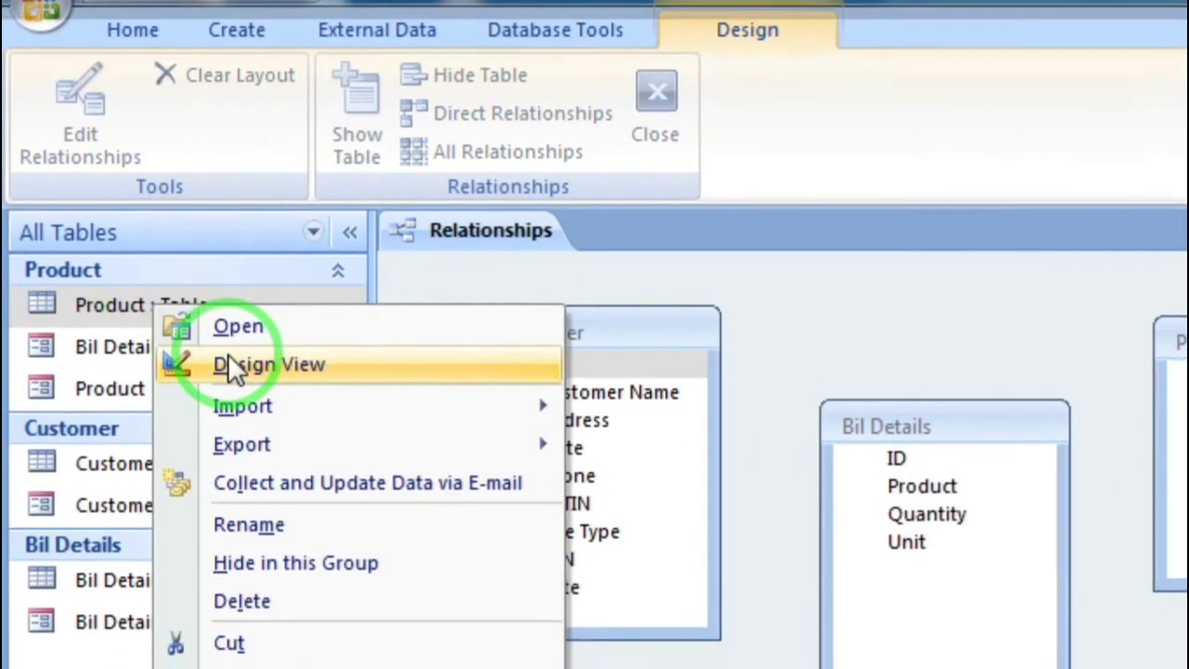
pyautogui.click(226, 377)
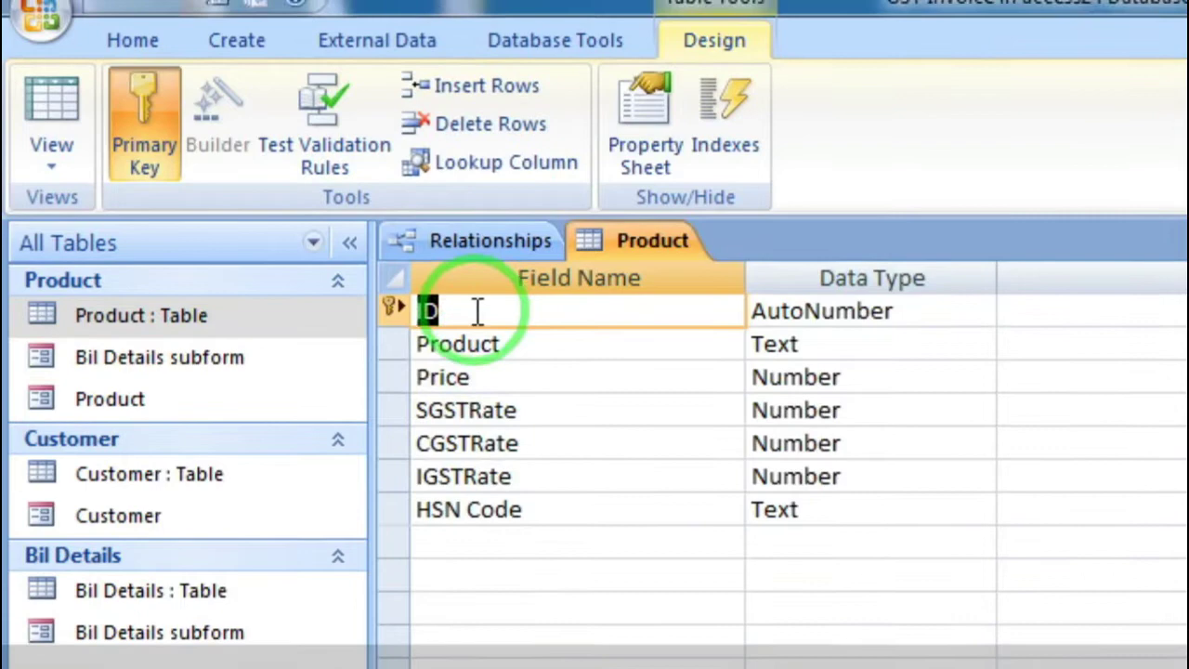
# Review the ID, Product and Price field definitions in the Product table's design
pyautogui.click(481, 284)
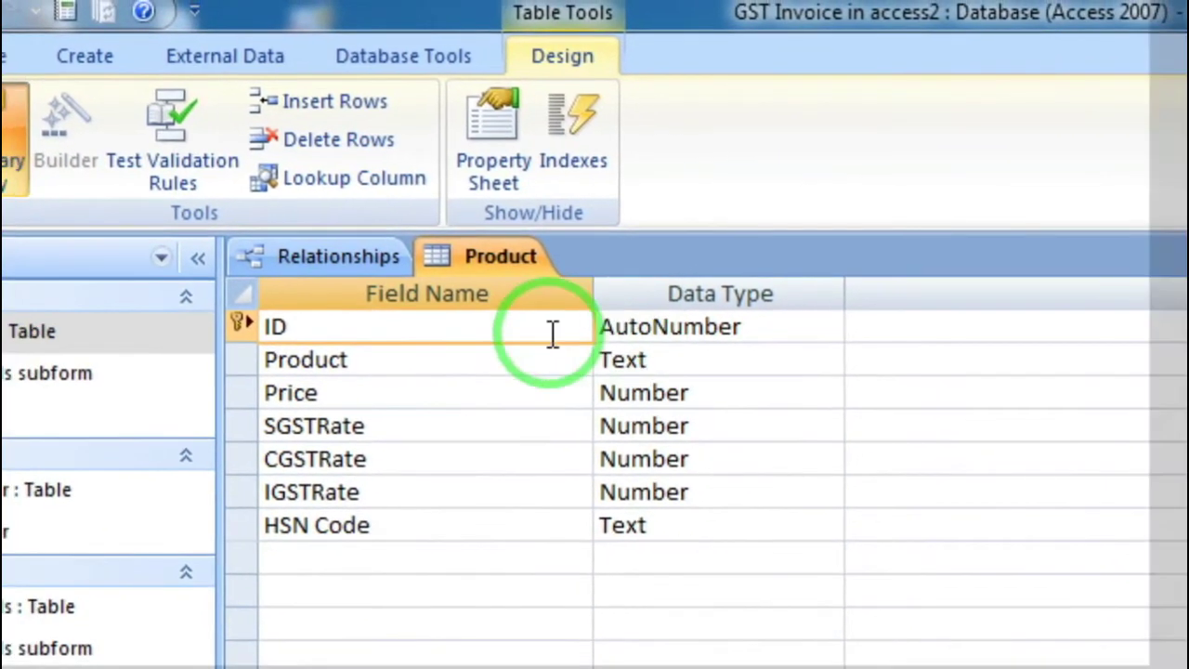
pyautogui.click(413, 354)
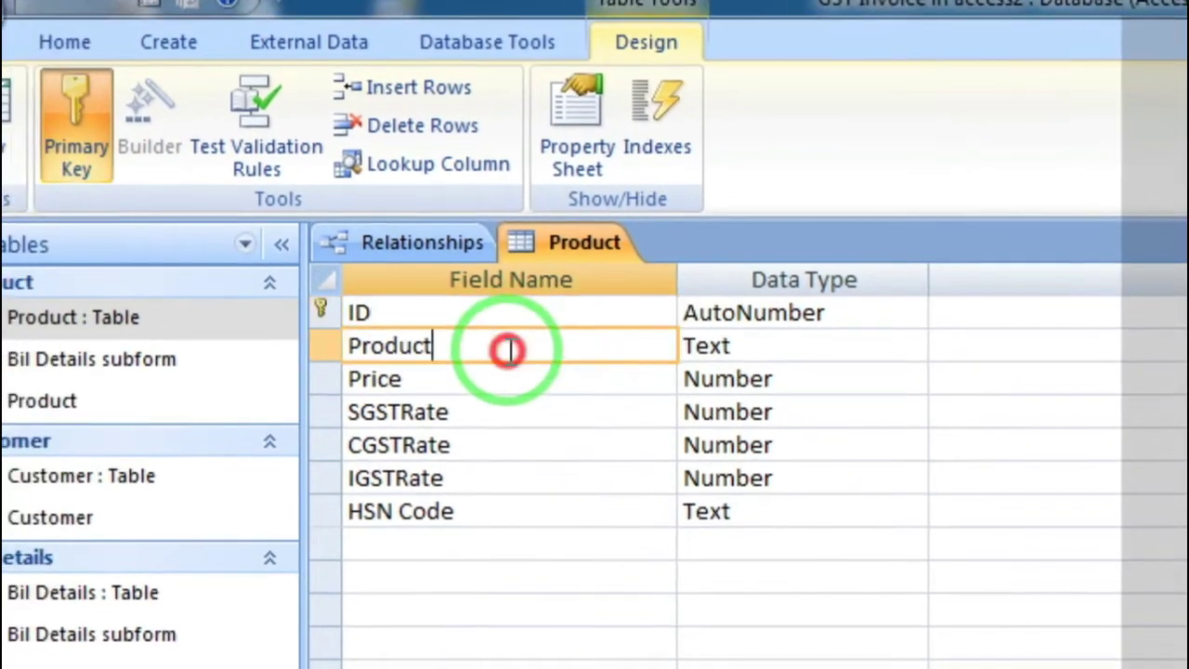
pyautogui.click(414, 385)
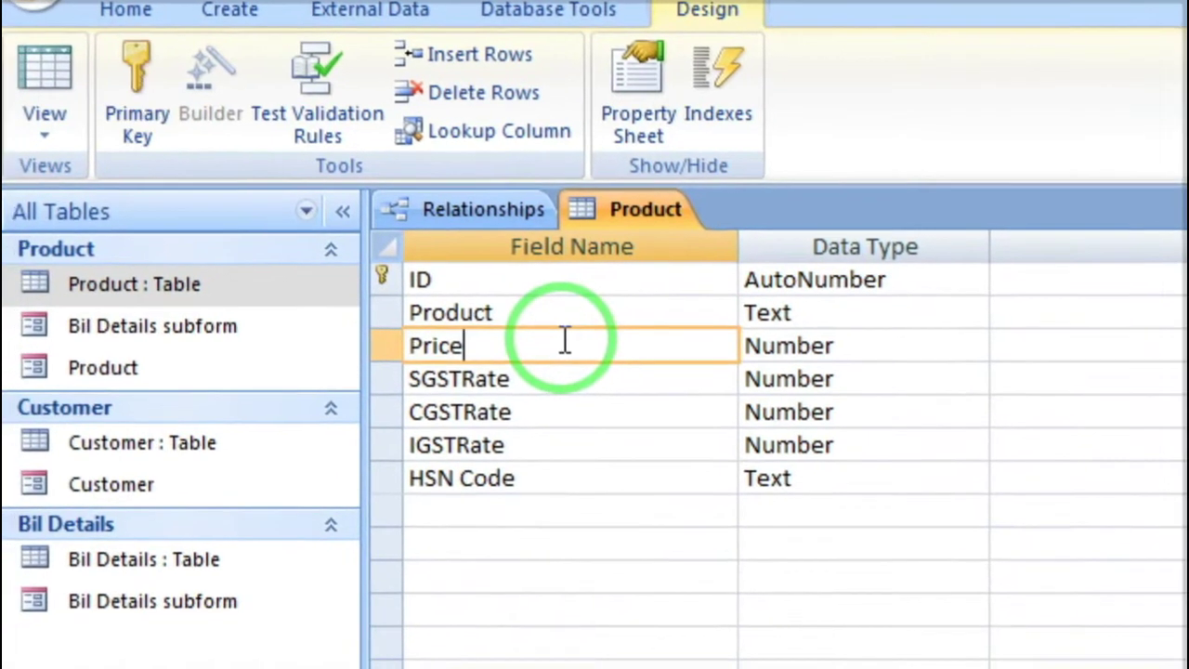
pyautogui.click(504, 325)
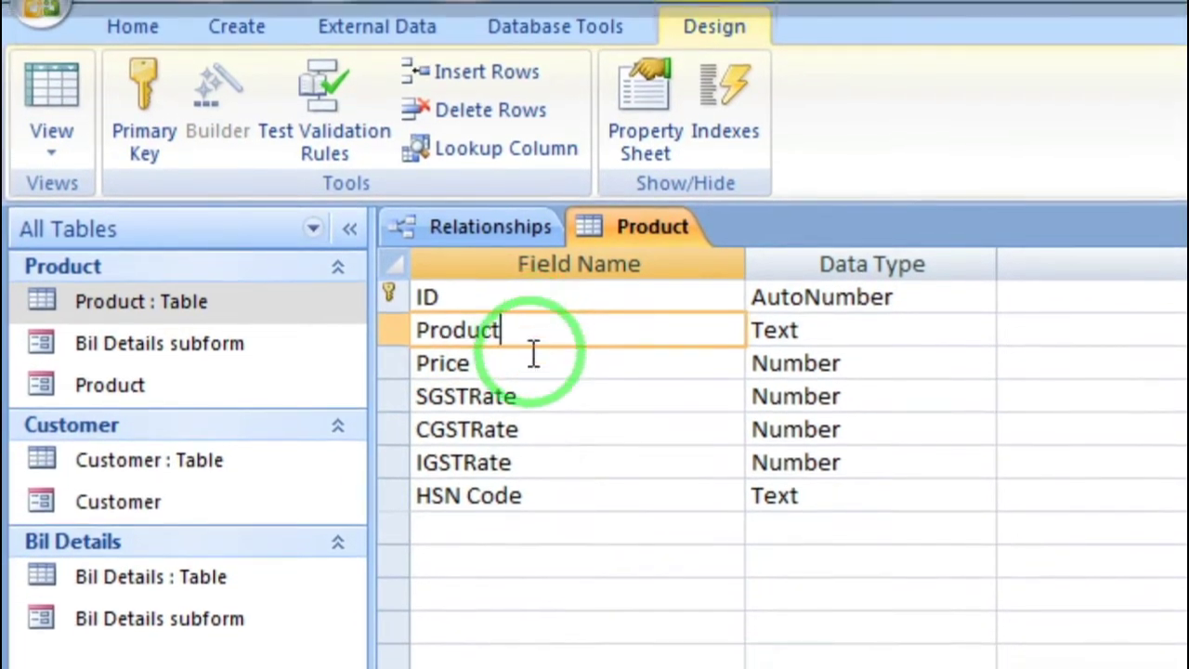
pyautogui.click(535, 350)
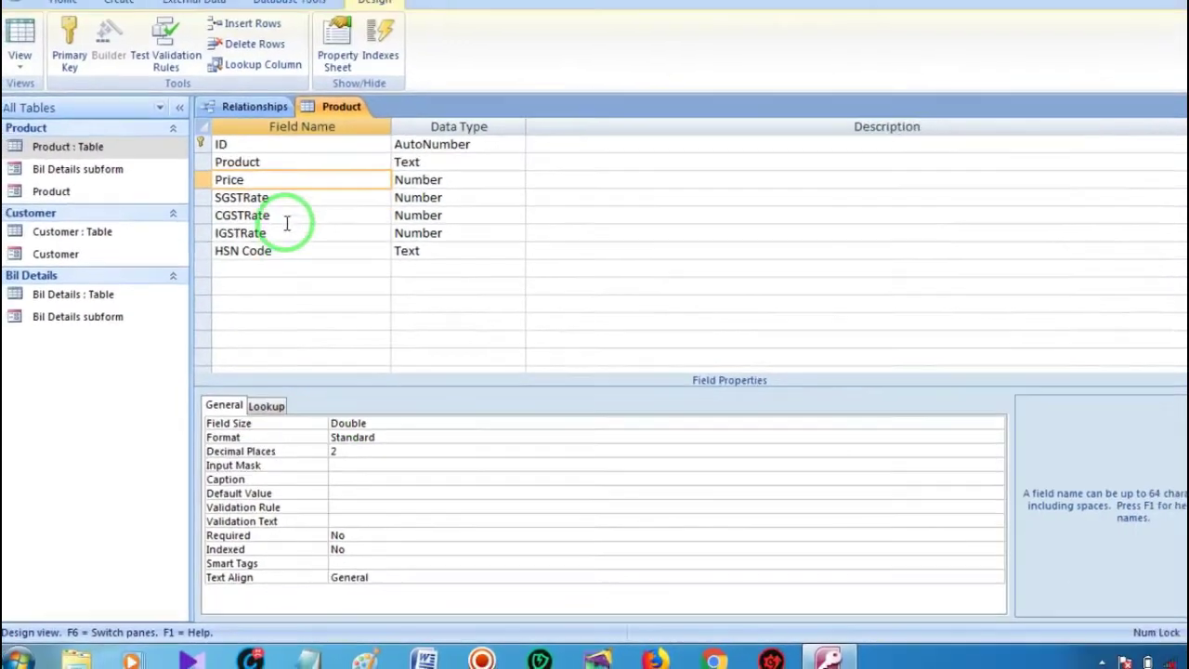
# Examine the field properties of SGSTRate, CGSTRate, IGSTRate, HSN Code and Product, including Product's lookup settings, and close the Product table
pyautogui.click(280, 209)
pyautogui.click(354, 427)
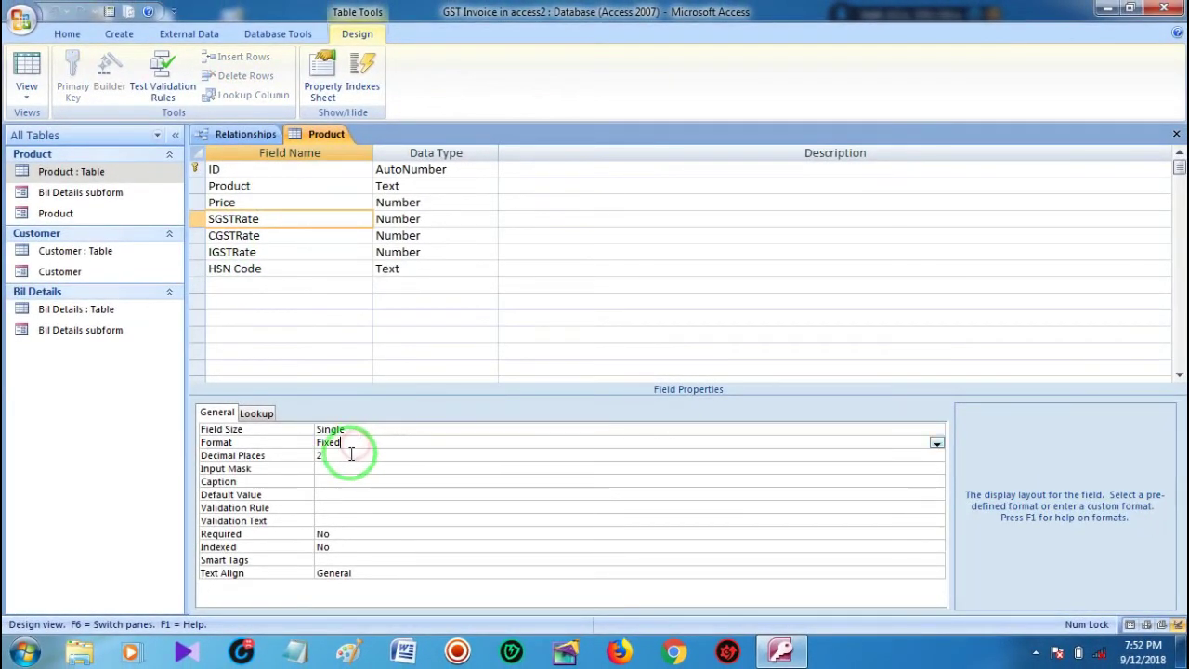
pyautogui.click(265, 238)
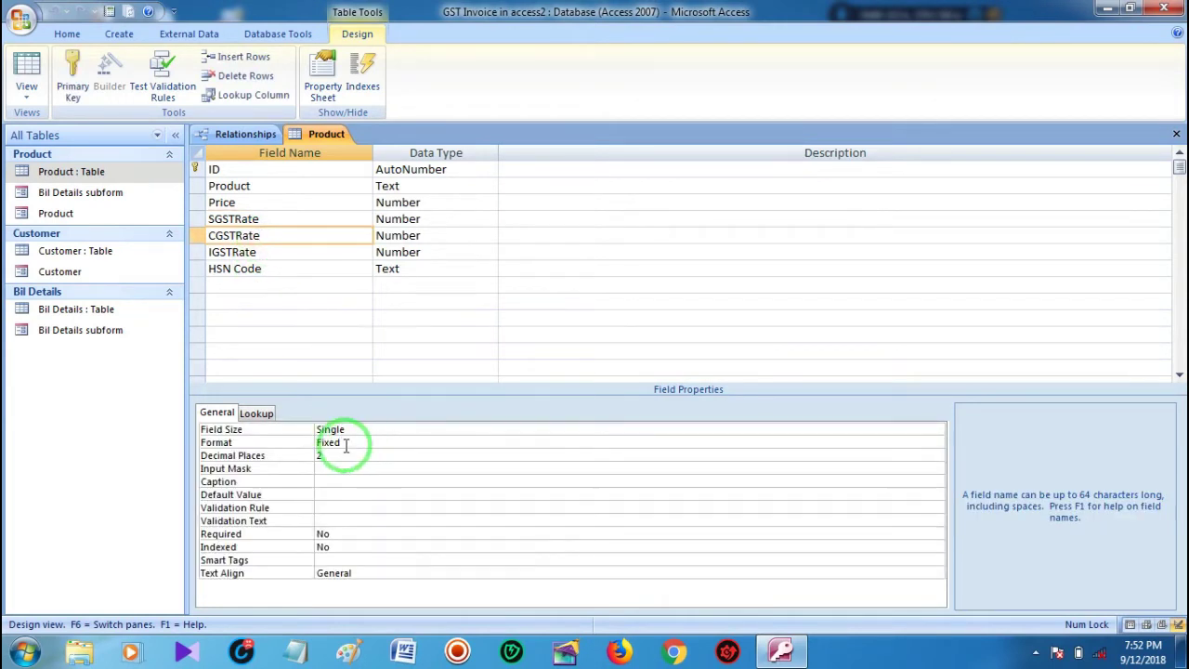
pyautogui.click(269, 253)
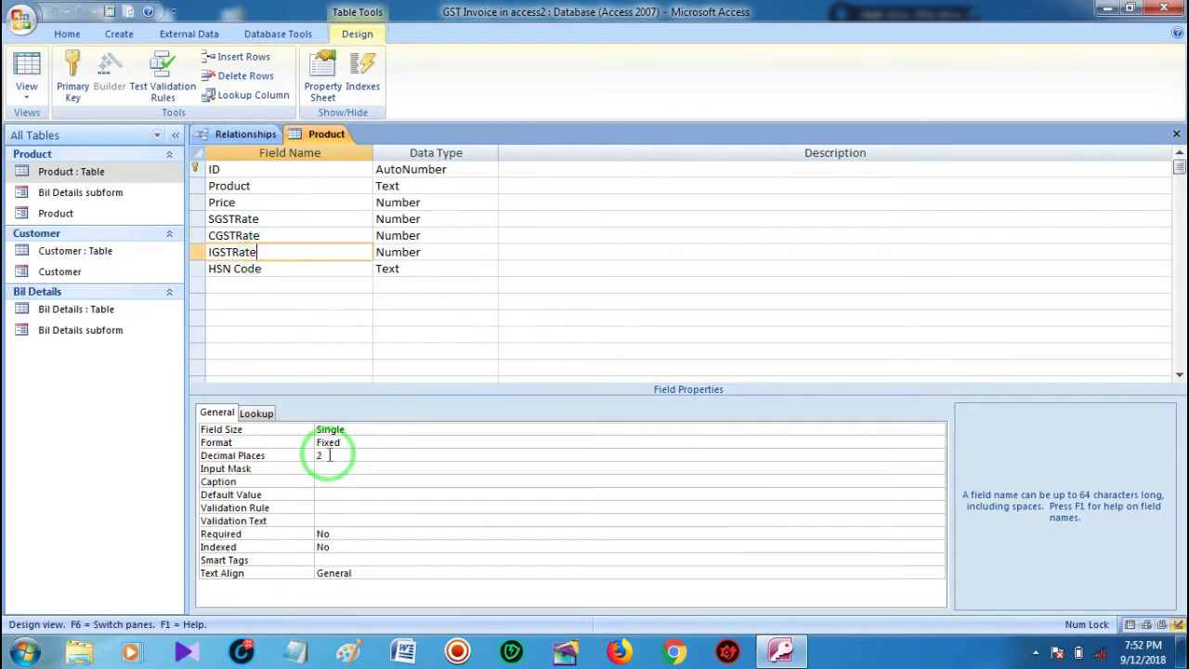
pyautogui.click(265, 269)
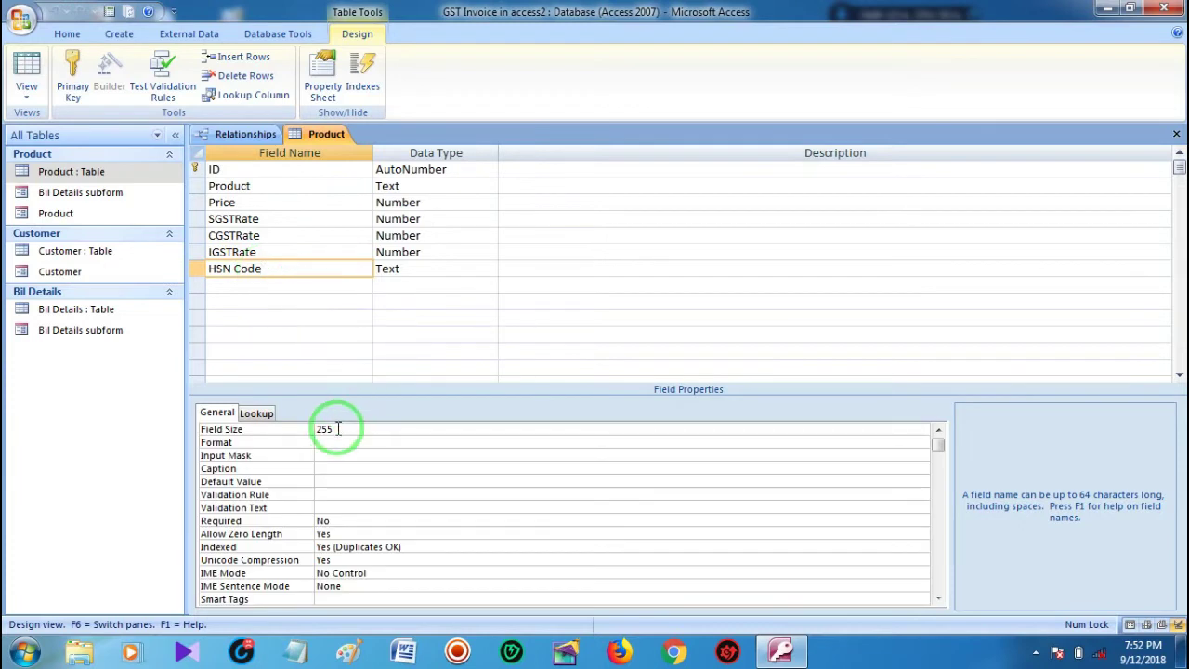
pyautogui.click(276, 187)
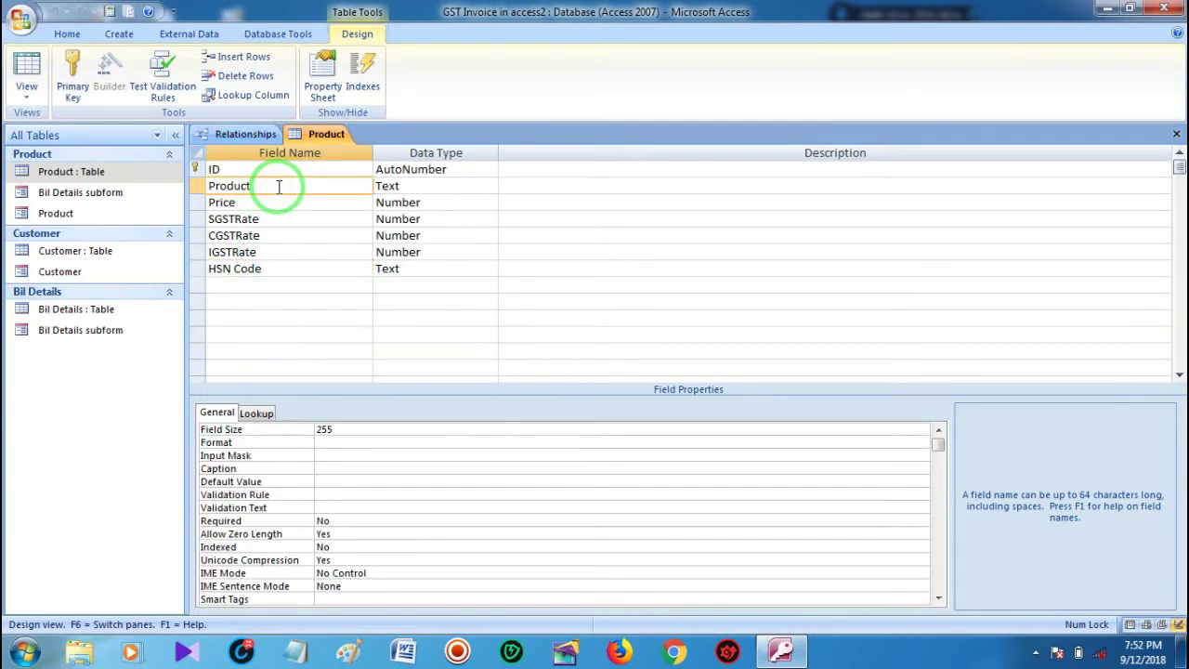
pyautogui.click(269, 413)
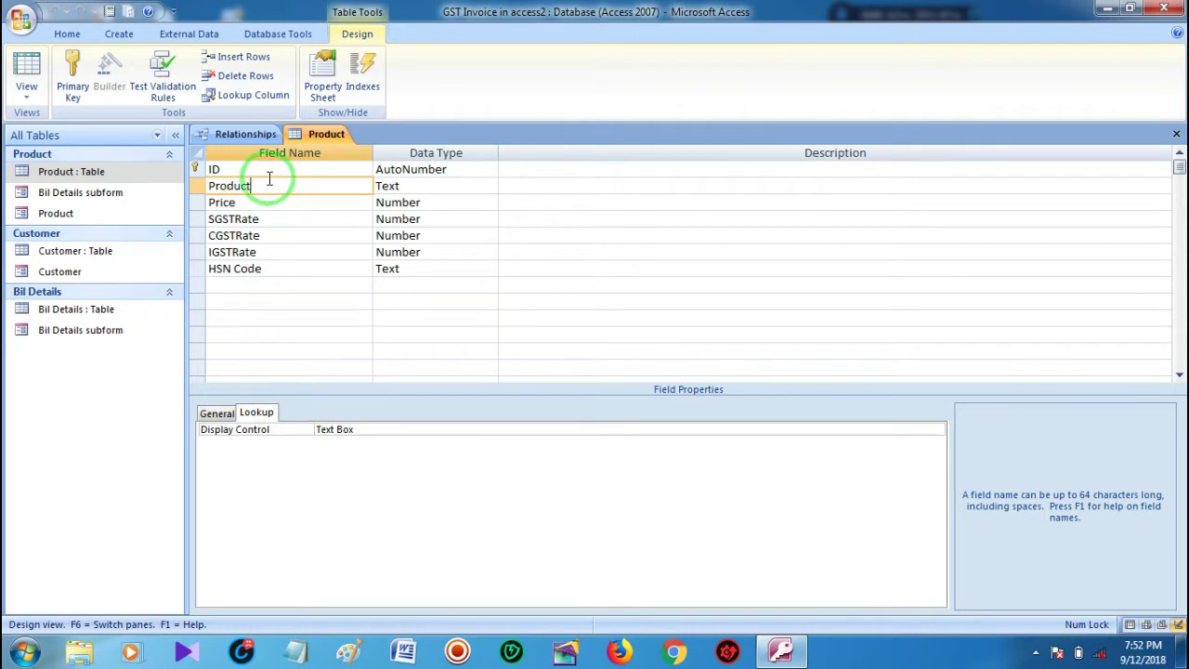
pyautogui.click(1176, 134)
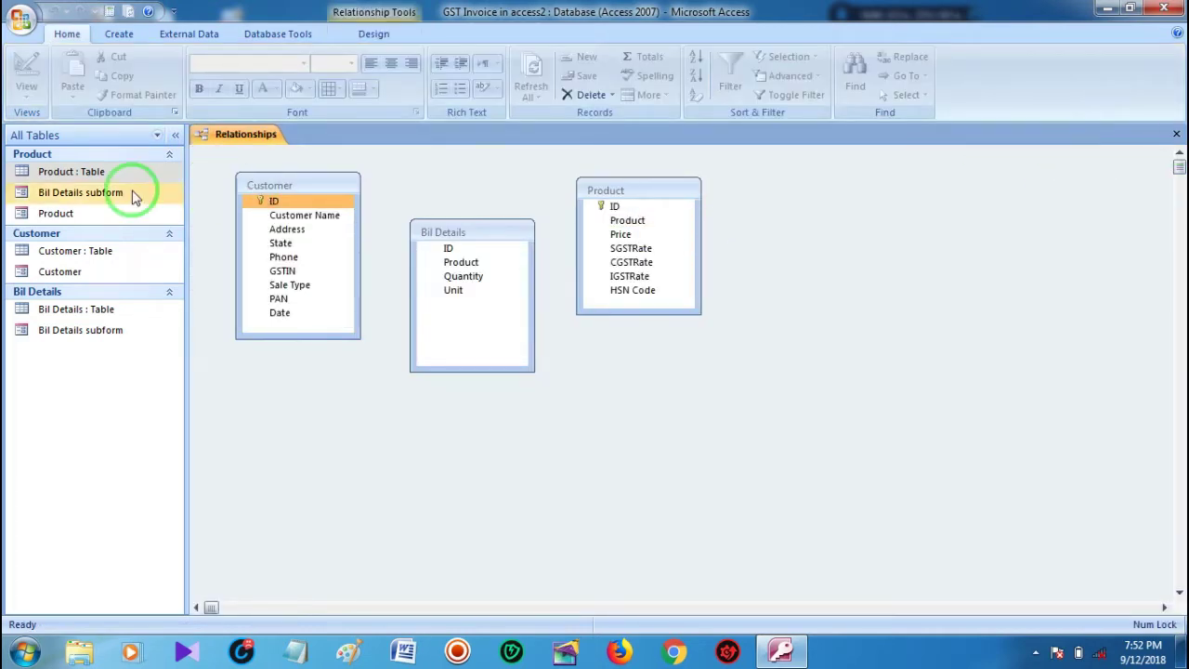
# Open the Customer table in Design view and check the row options of its ID field
pyautogui.rightClick(53, 259)
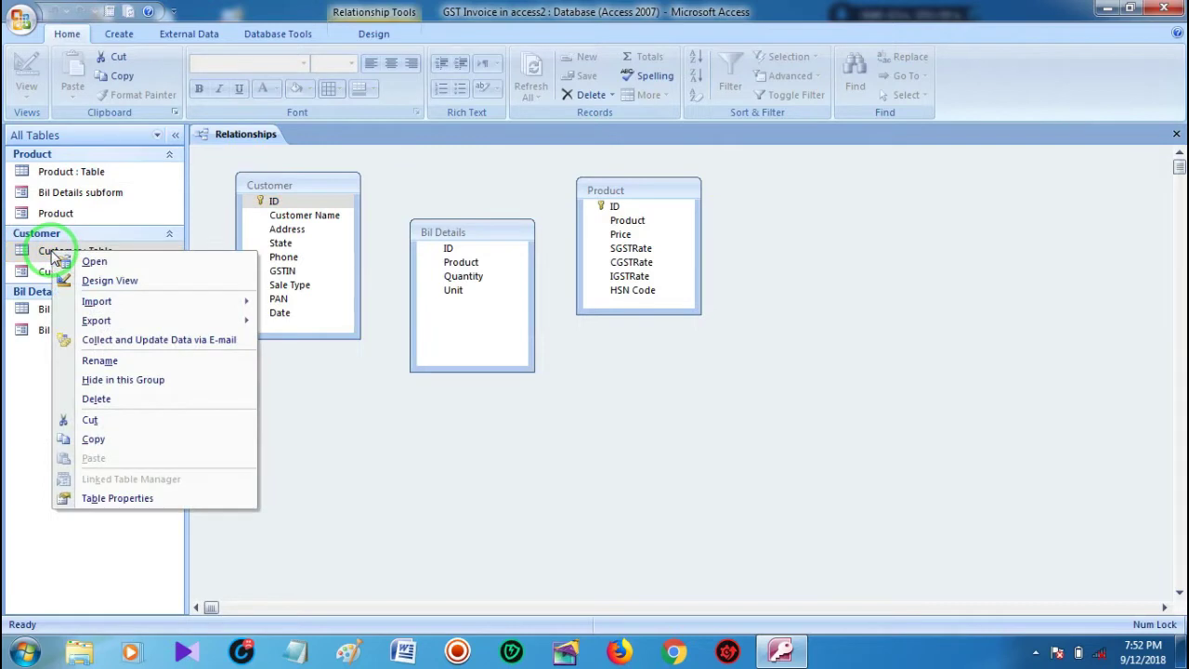
pyautogui.click(118, 284)
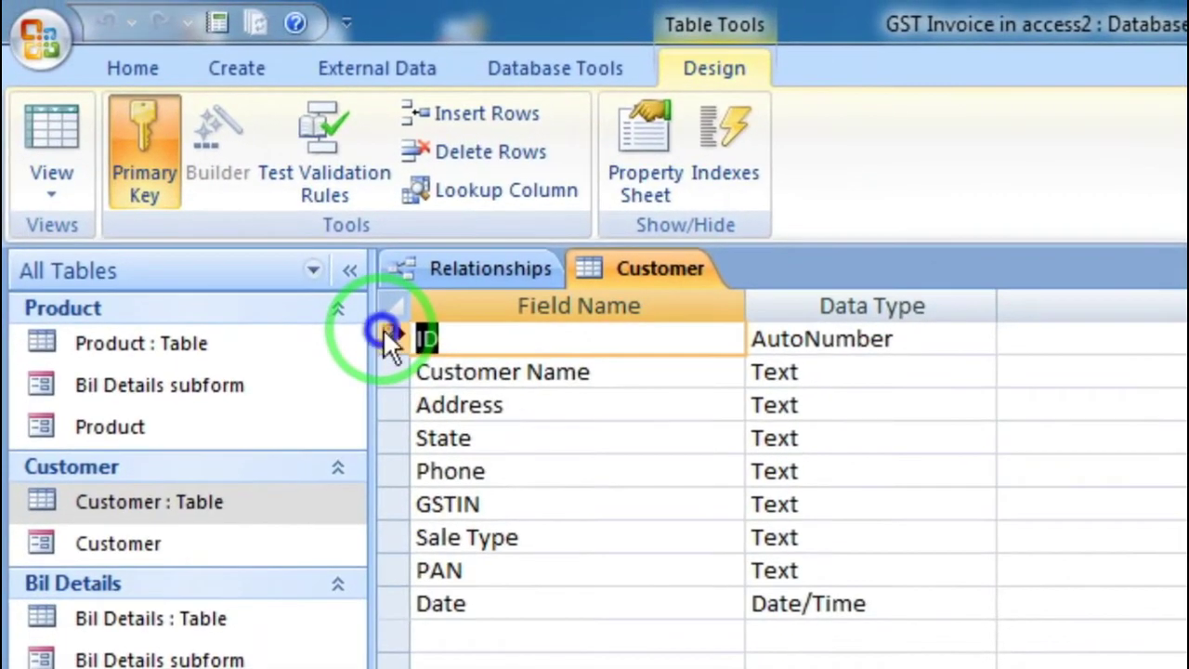
pyautogui.rightClick(390, 330)
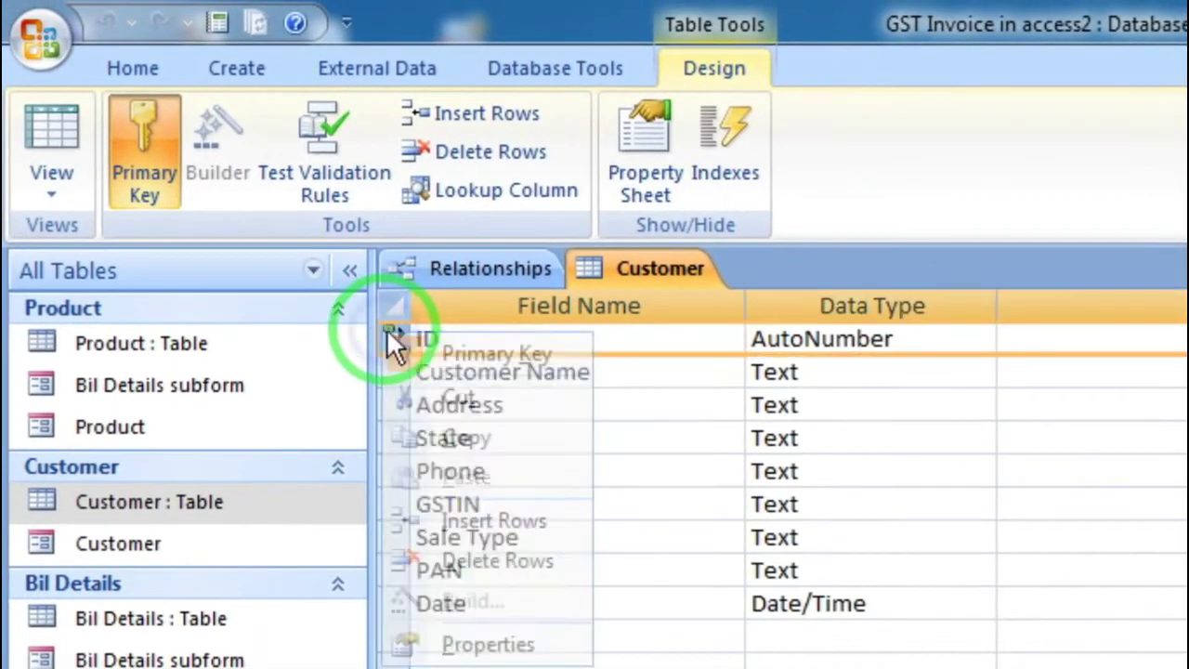
pyautogui.press('Escape')
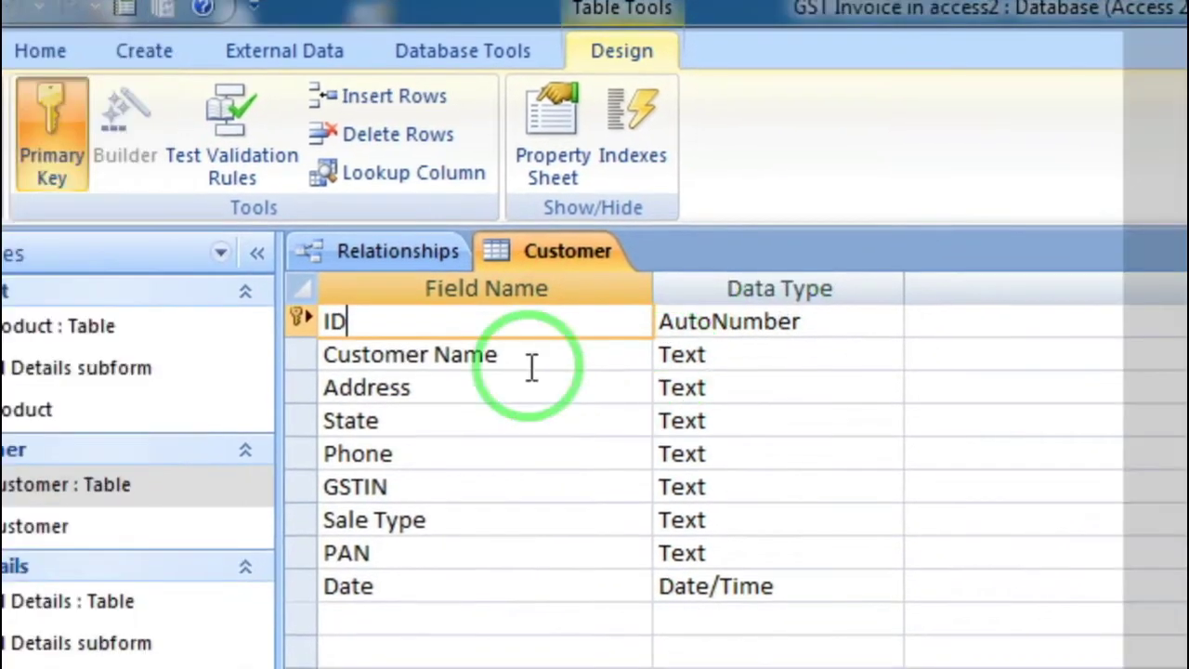
# Review the Customer table's field definitions from Customer Name down to Phone
pyautogui.click(557, 371)
pyautogui.click(484, 379)
pyautogui.click(506, 409)
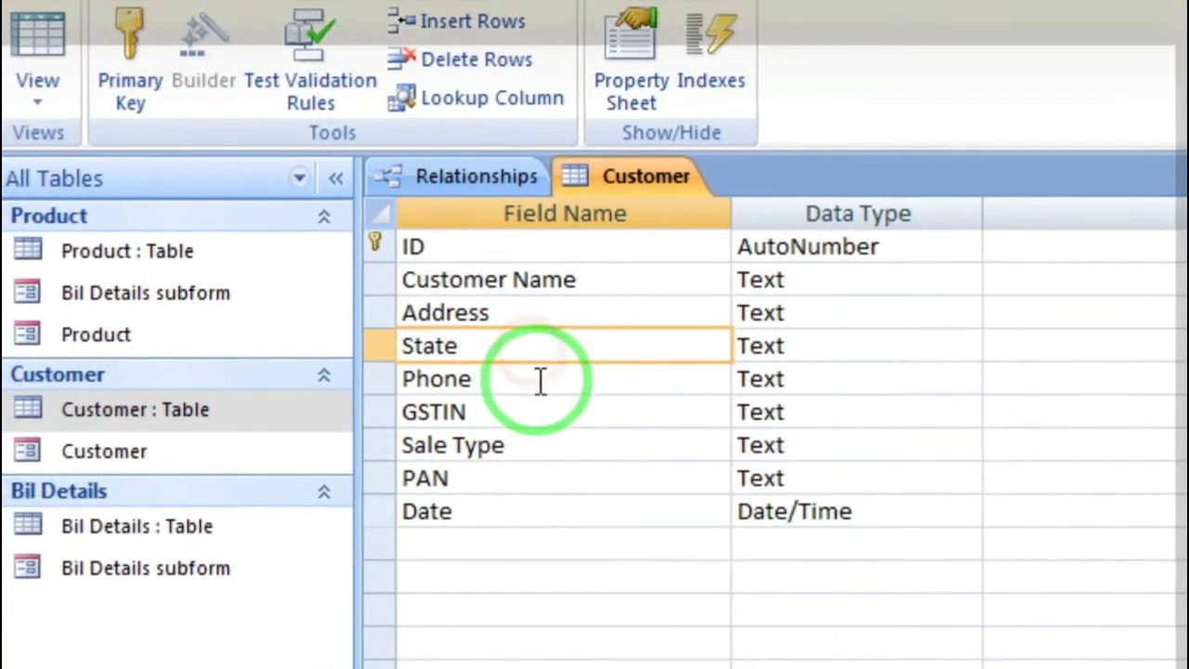
pyautogui.click(539, 379)
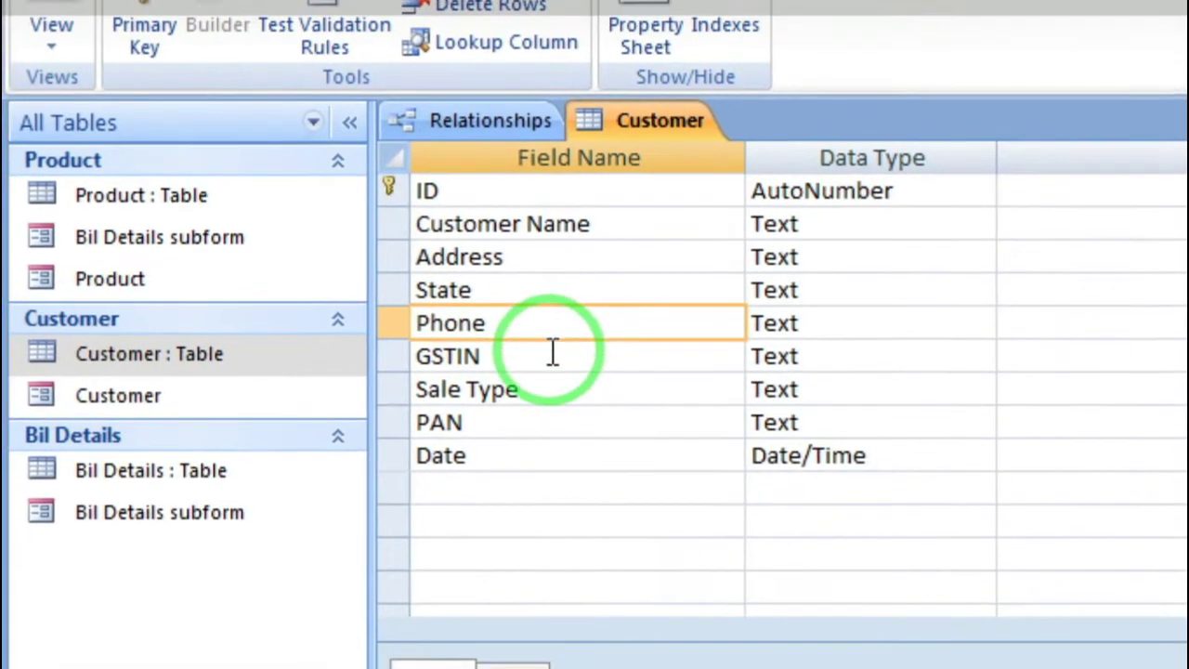
# Examine the lookup properties of the Sale Type field, including its Row Source
pyautogui.click(546, 390)
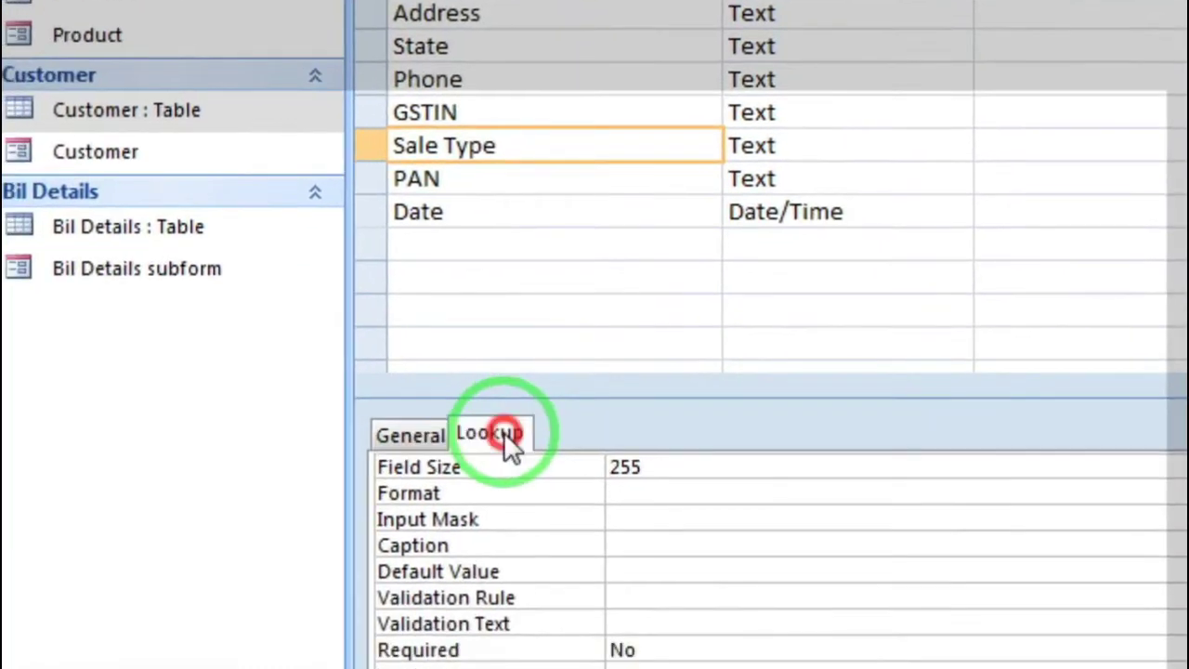
pyautogui.click(482, 597)
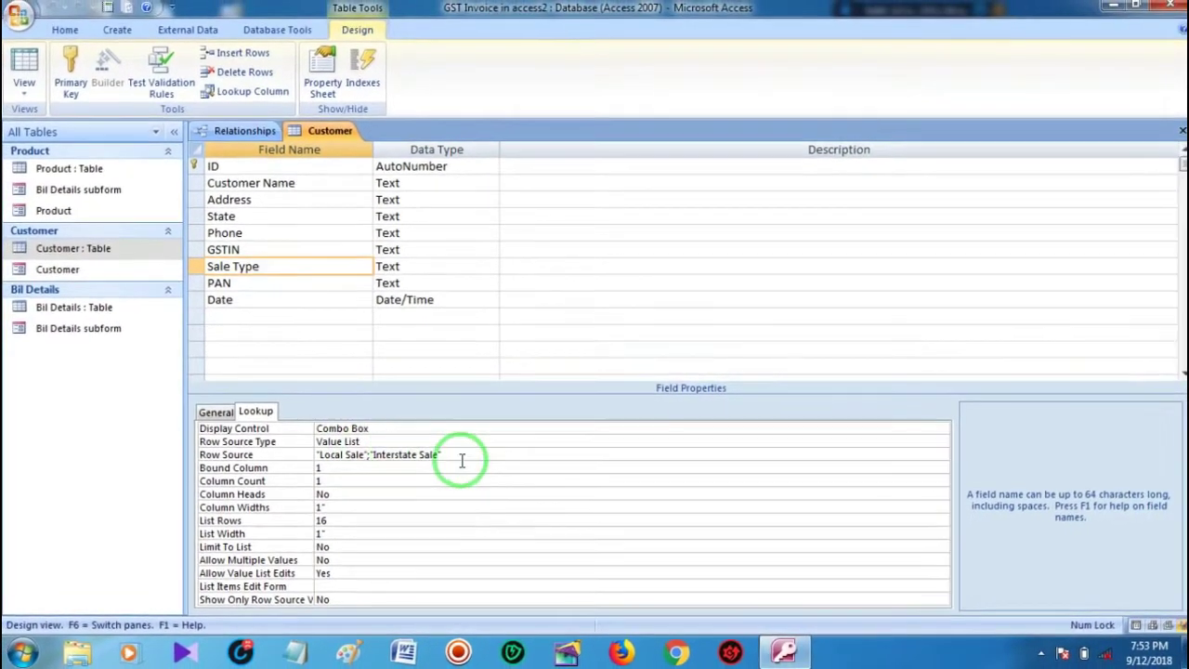
pyautogui.click(451, 457)
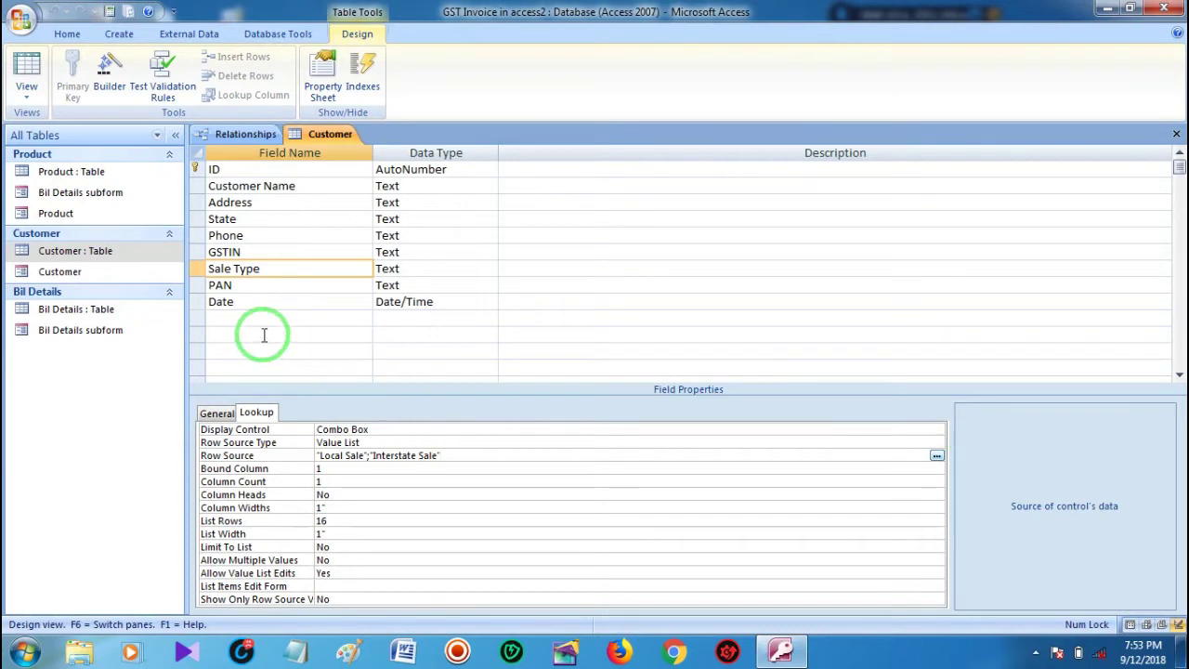
# Try to add a Saletype field below Date using the Lookup Wizard with typed values local and intersate
pyautogui.click(240, 321)
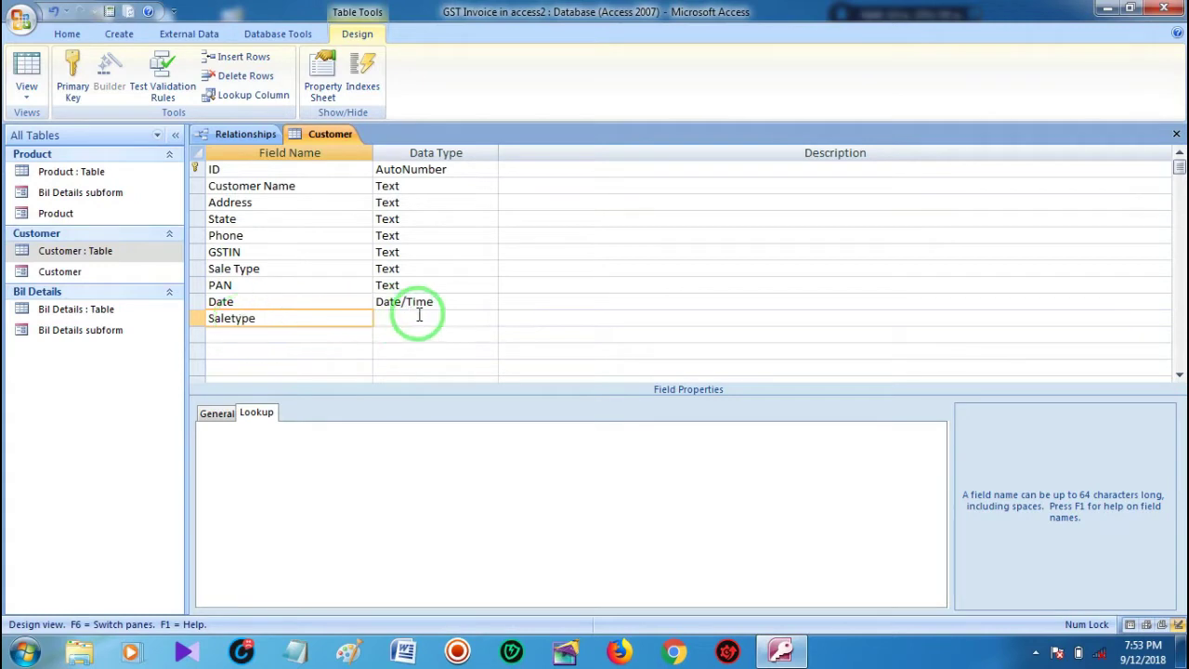
pyautogui.click(489, 319)
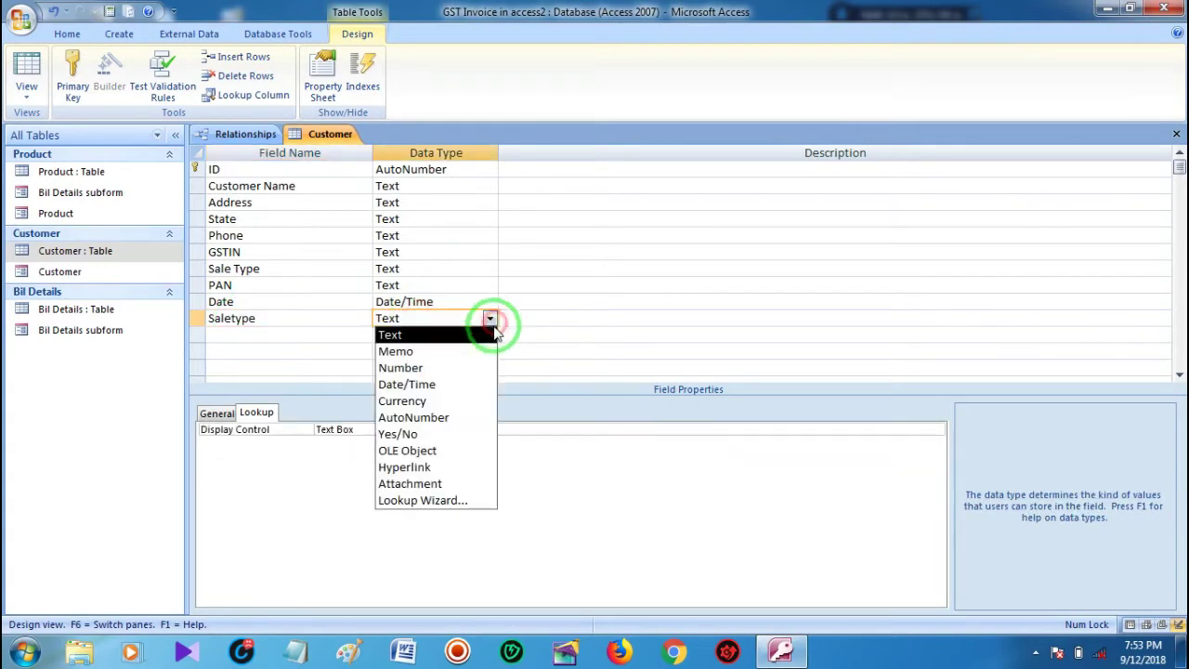
pyautogui.click(395, 500)
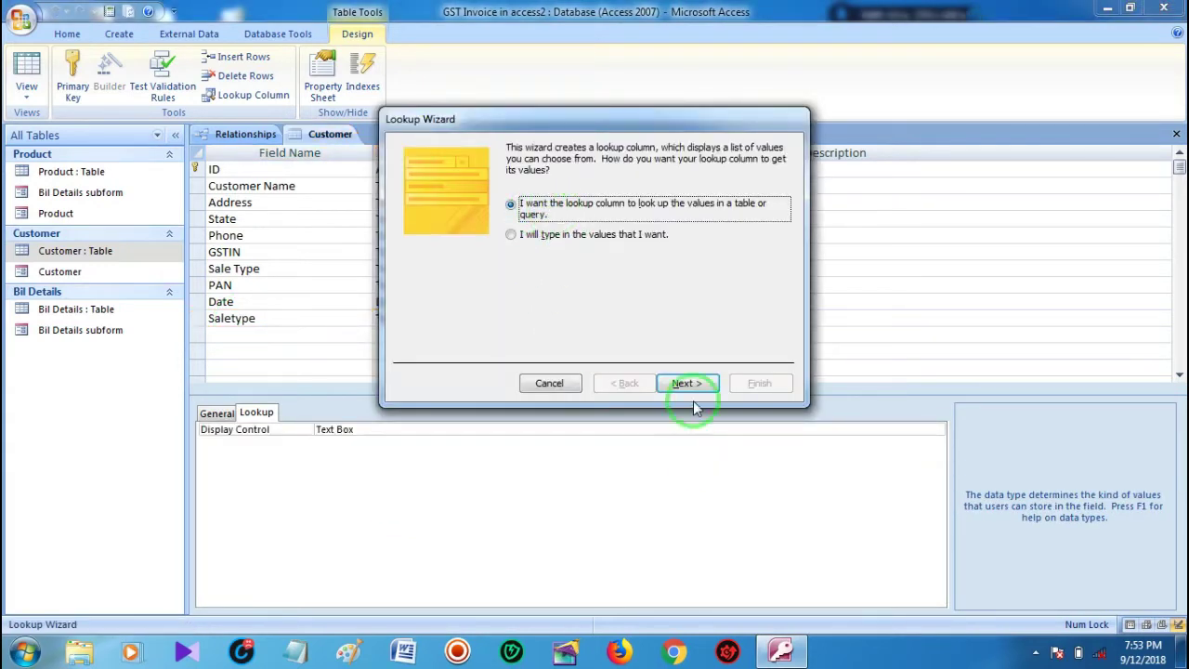
pyautogui.click(687, 383)
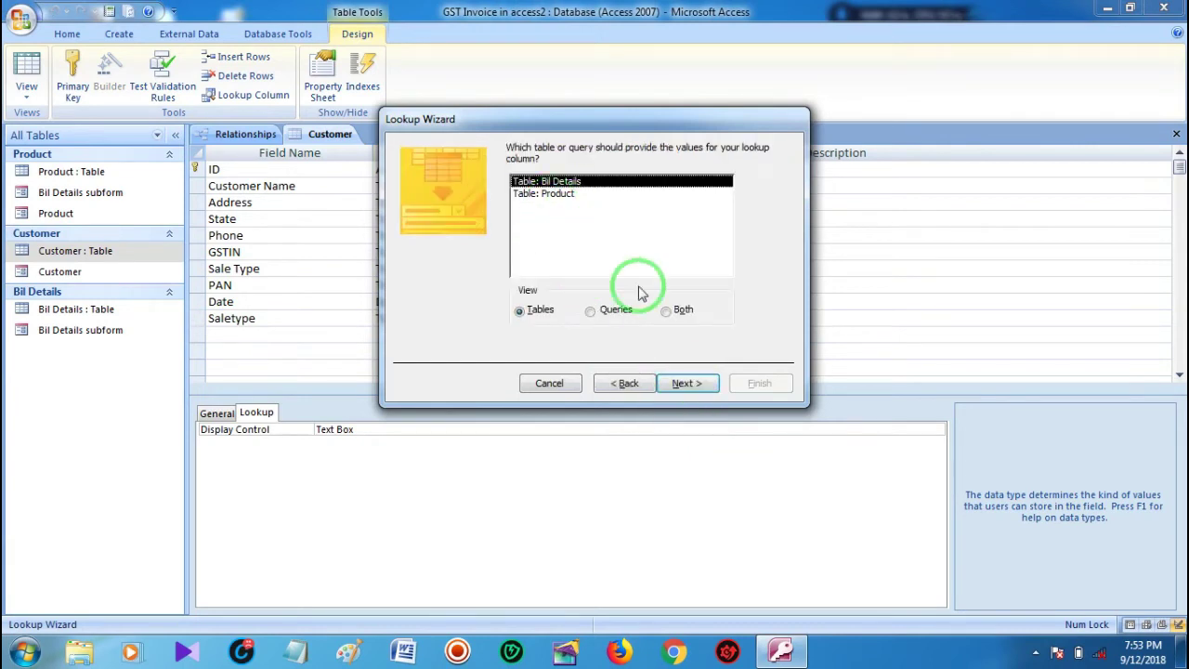
pyautogui.click(604, 384)
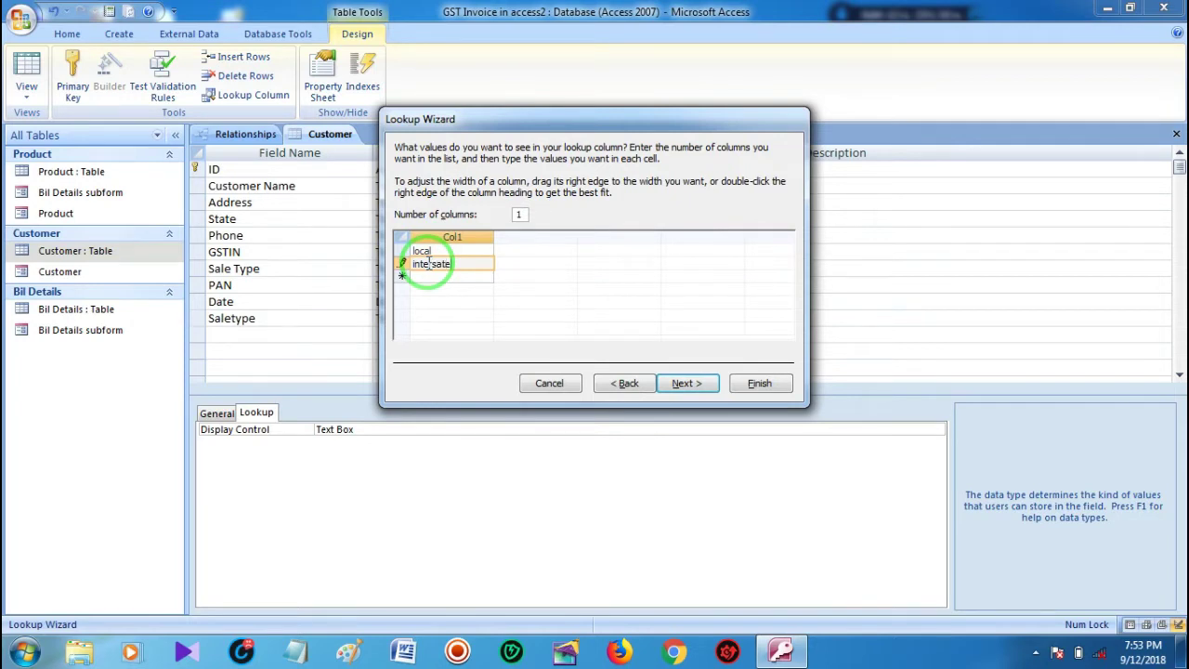
pyautogui.click(695, 382)
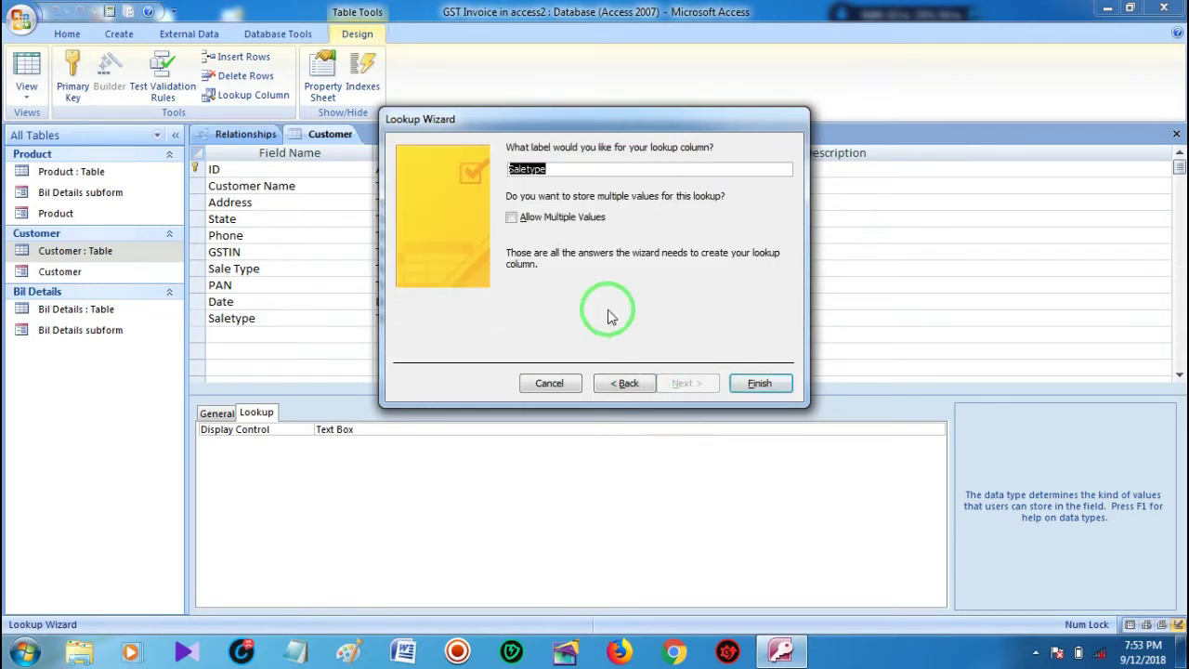
pyautogui.click(543, 382)
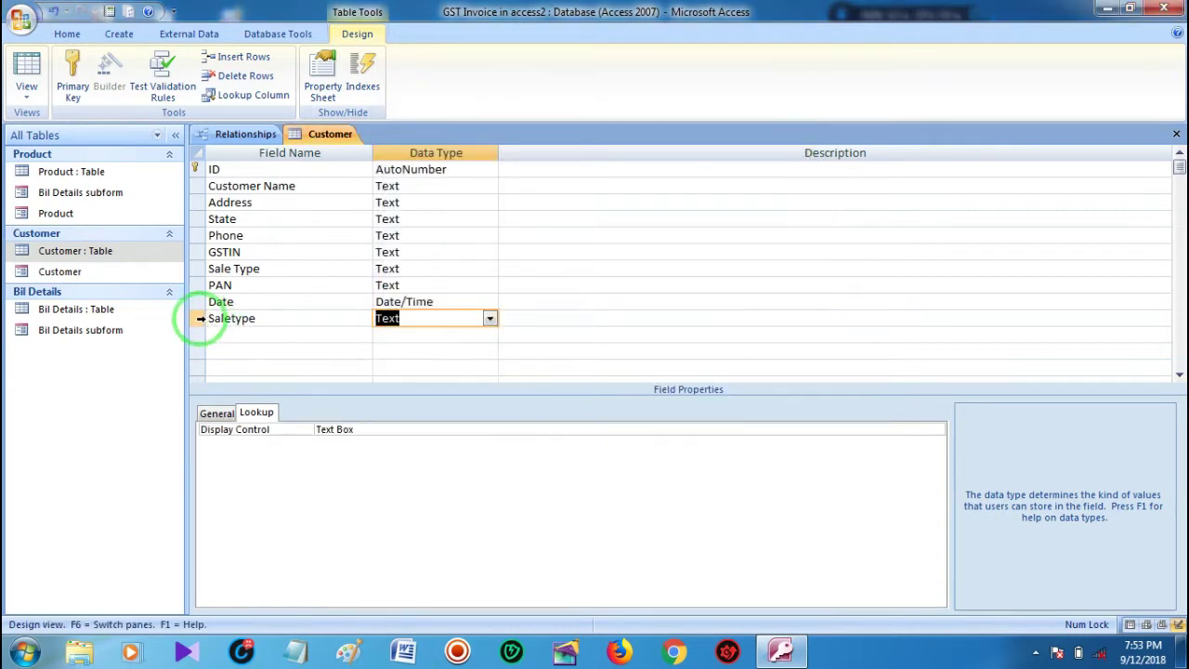
# Delete the Saletype field row from the Customer table
pyautogui.click(200, 319)
pyautogui.press('Delete')
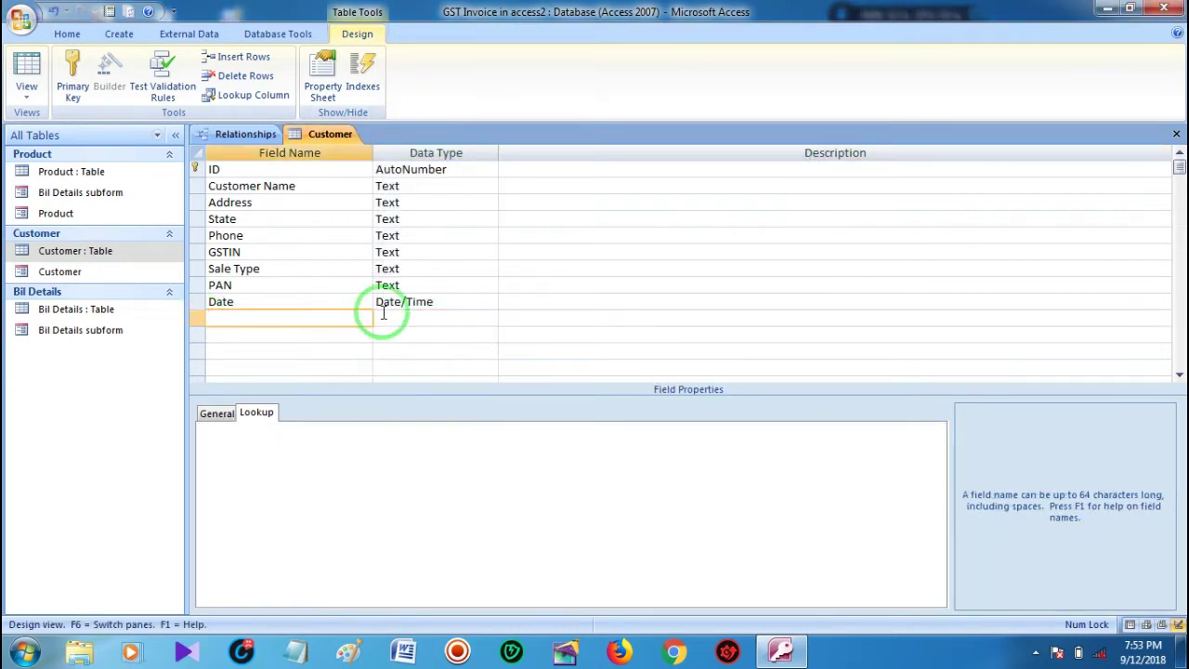
# Review the Sale Type field's value list items without editing them and close the Customer table without saving
pyautogui.click(288, 269)
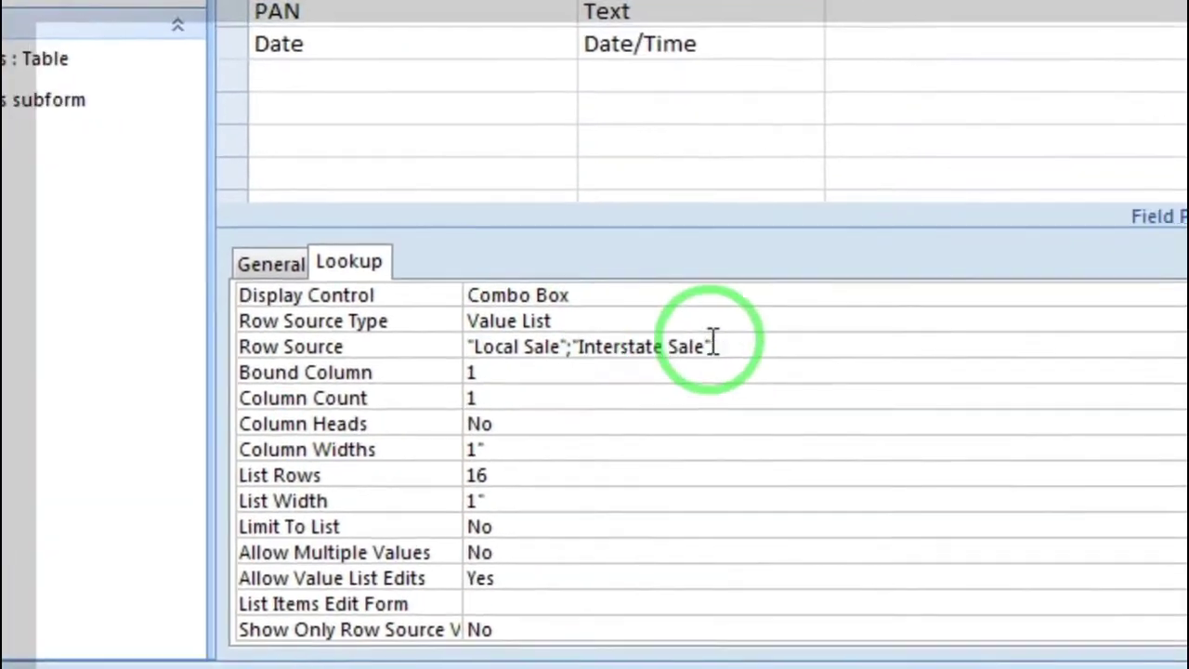
pyautogui.click(748, 368)
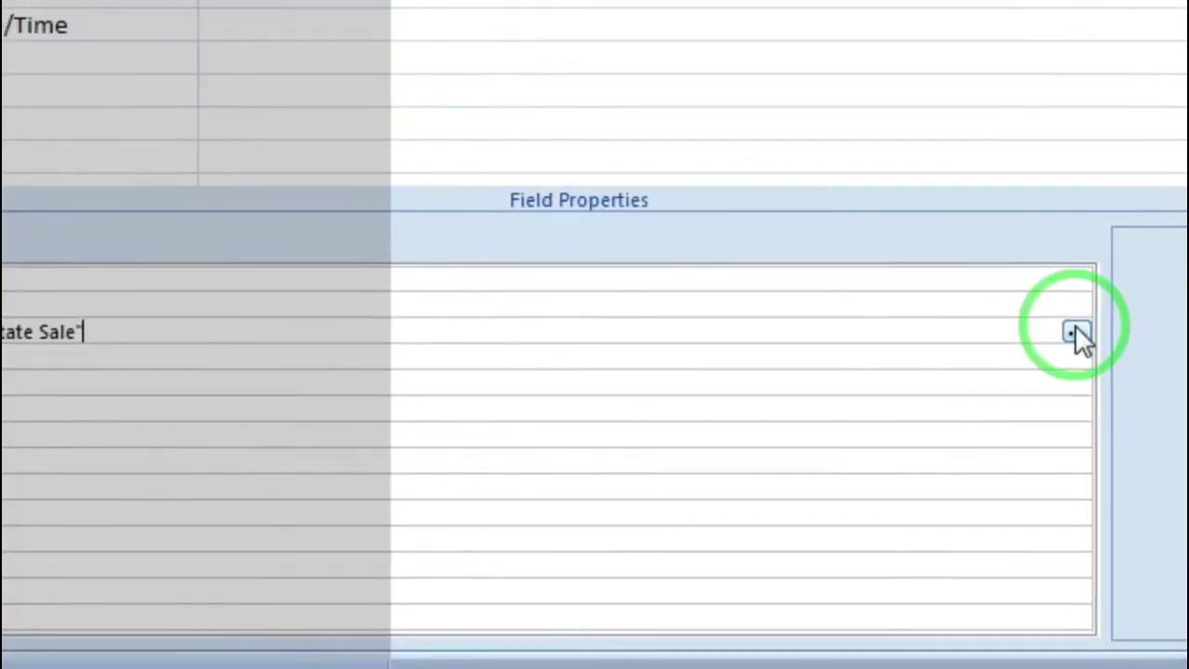
pyautogui.click(1188, 330)
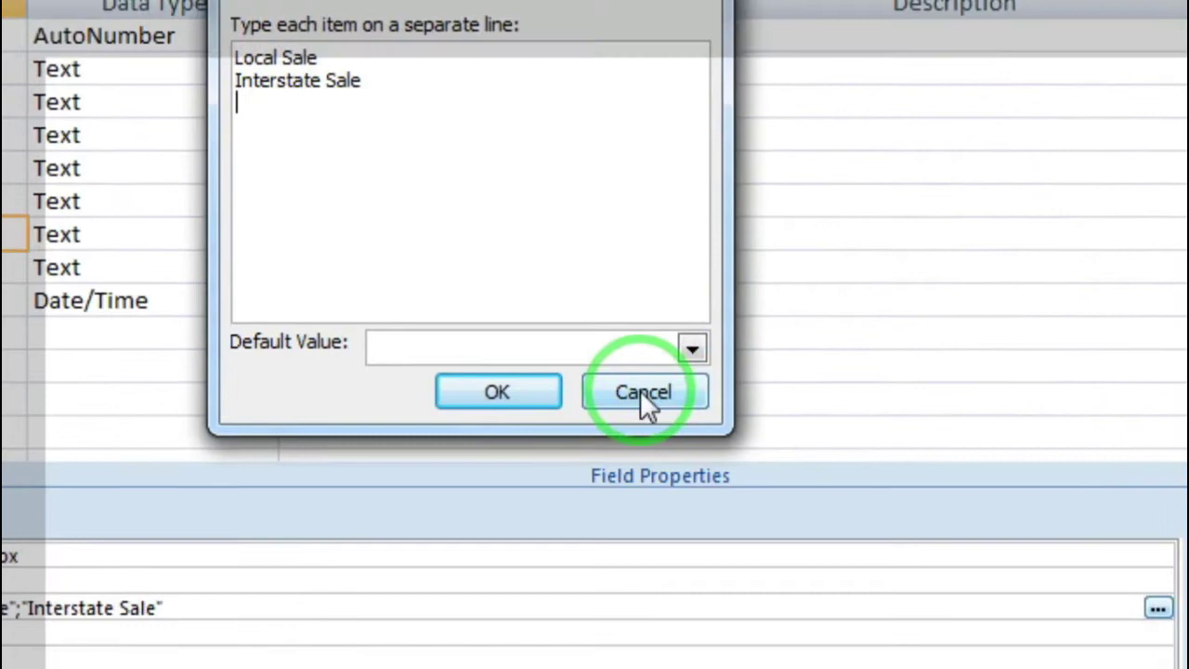
pyautogui.click(607, 390)
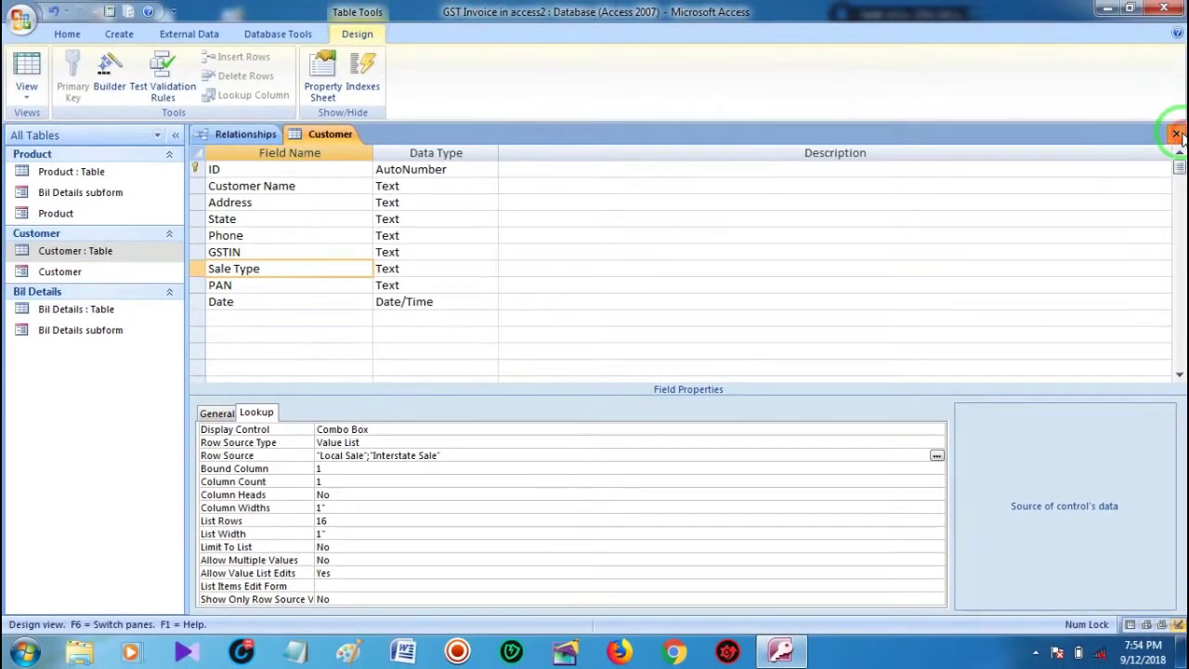
pyautogui.click(1175, 134)
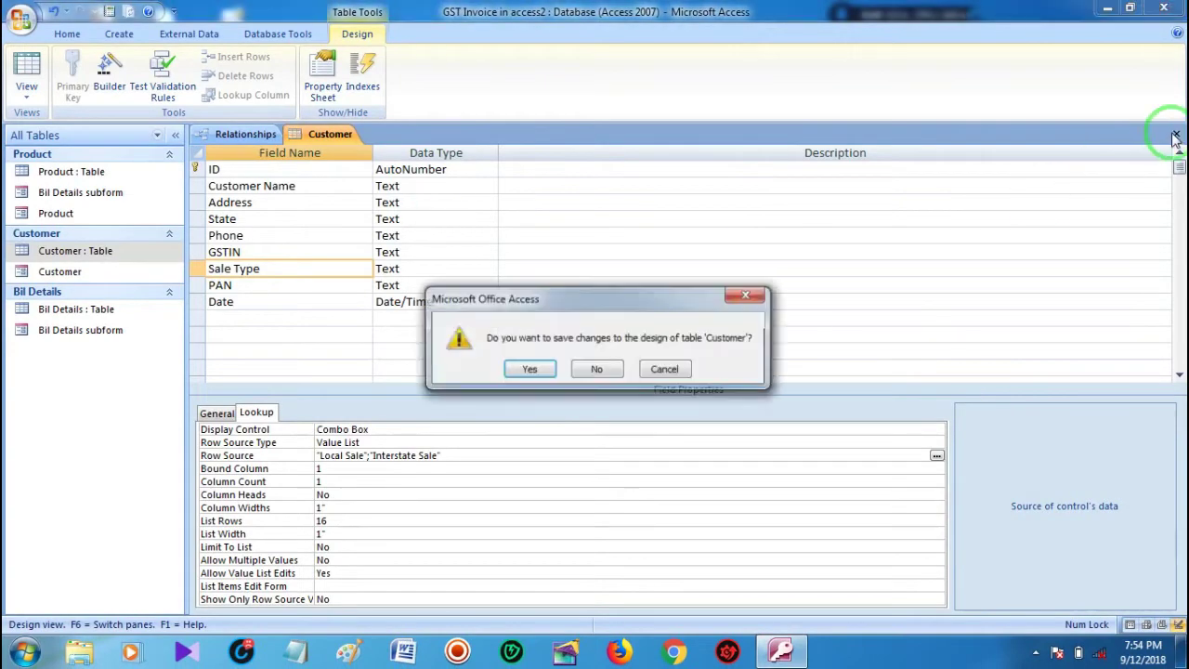
pyautogui.click(597, 369)
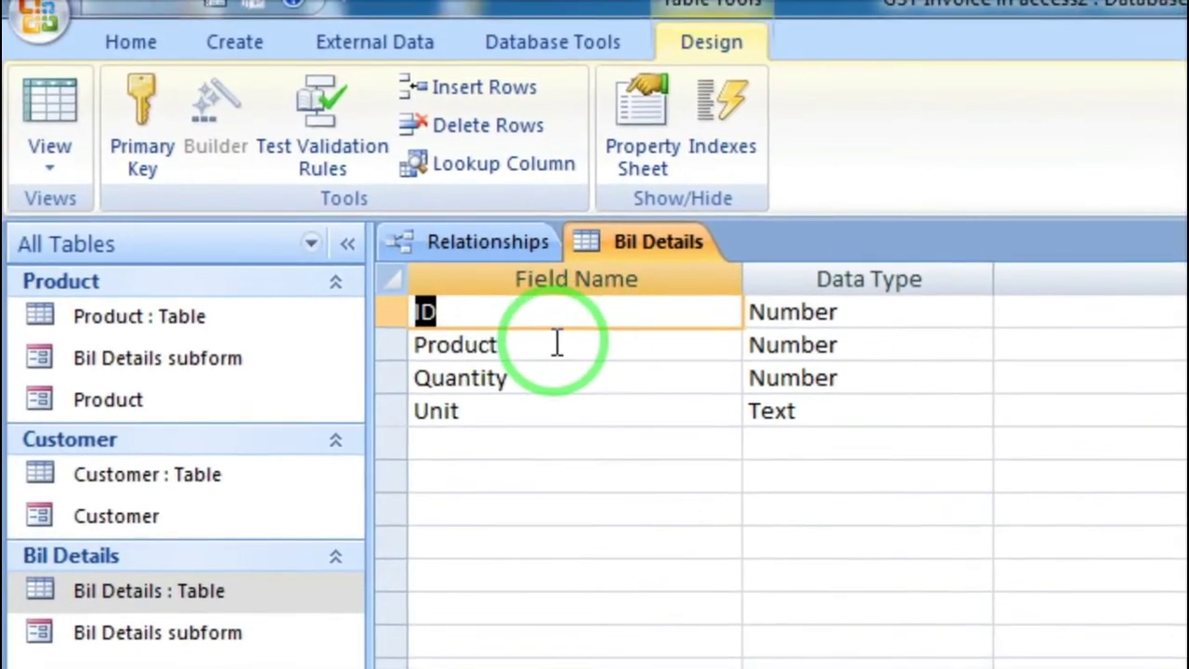
# Examine the lookup properties of the Product field in the Bil Details table design, including Column Count and Column Heads
pyautogui.click(548, 299)
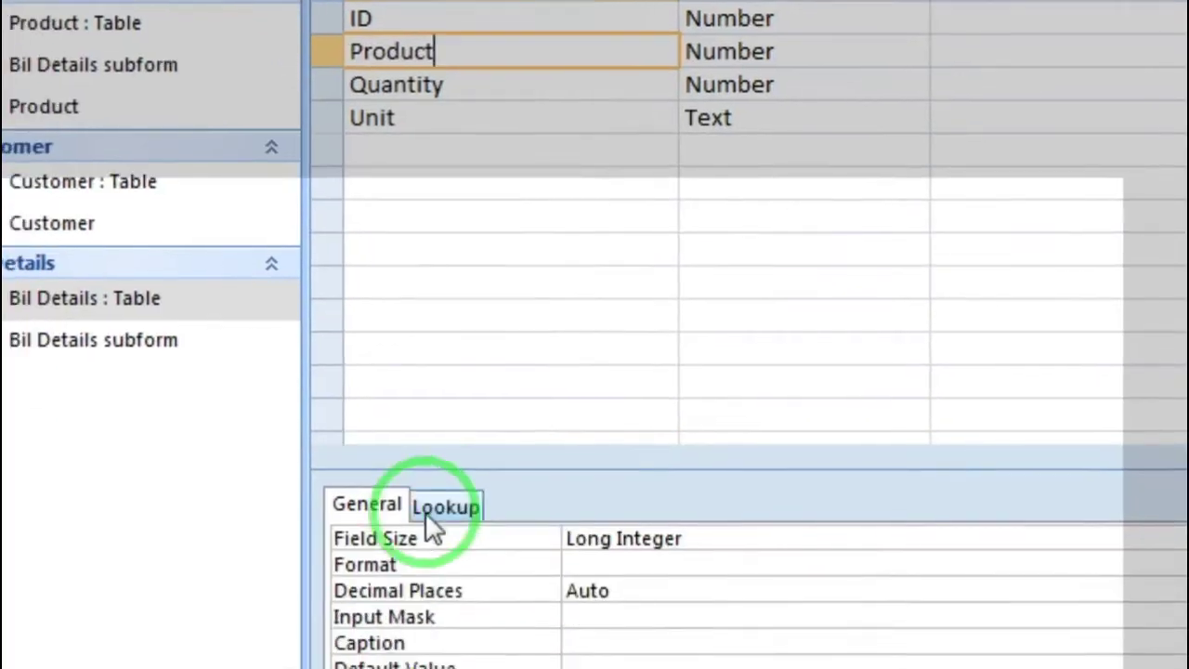
pyautogui.click(412, 594)
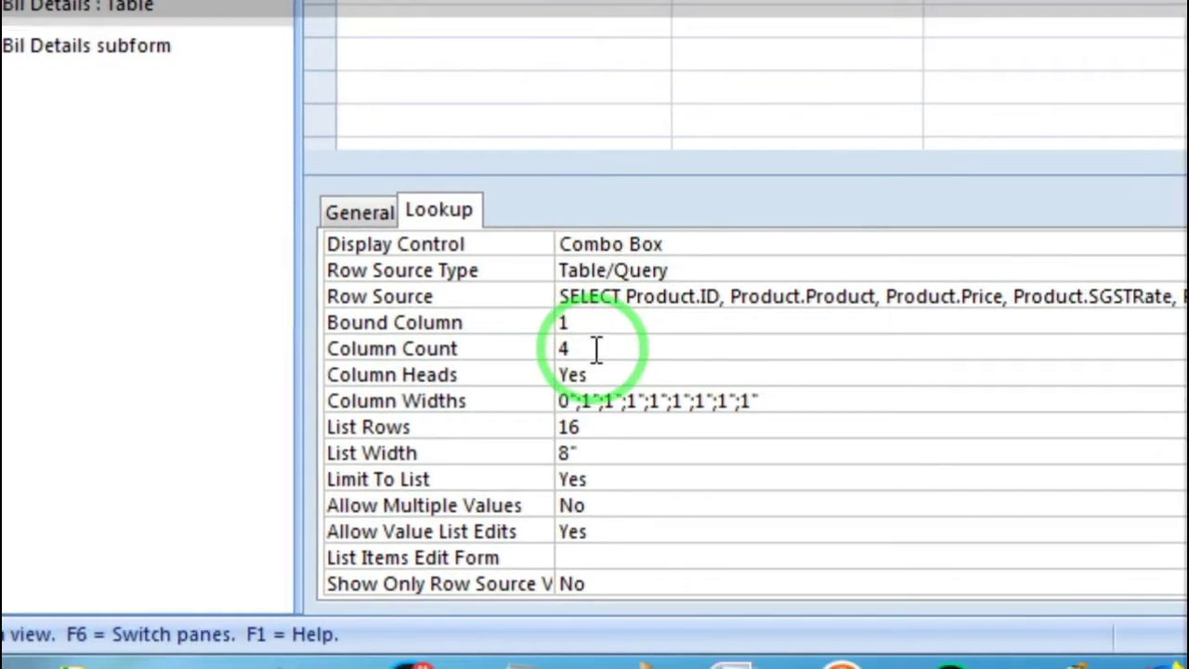
pyautogui.click(593, 348)
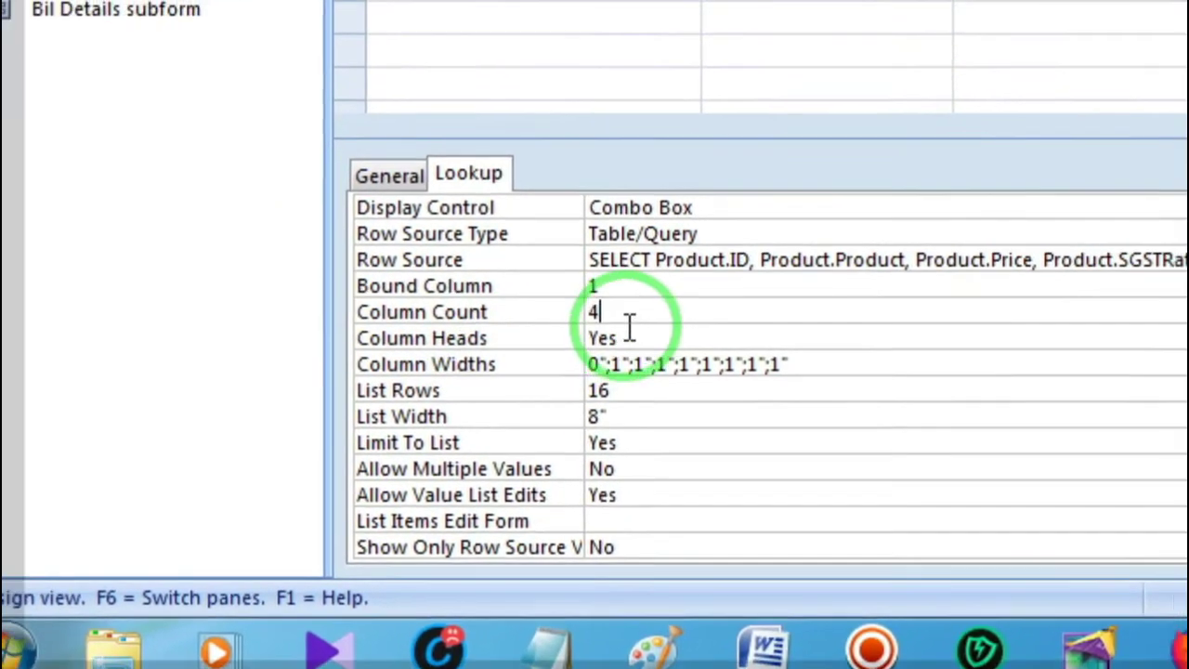
pyautogui.click(646, 335)
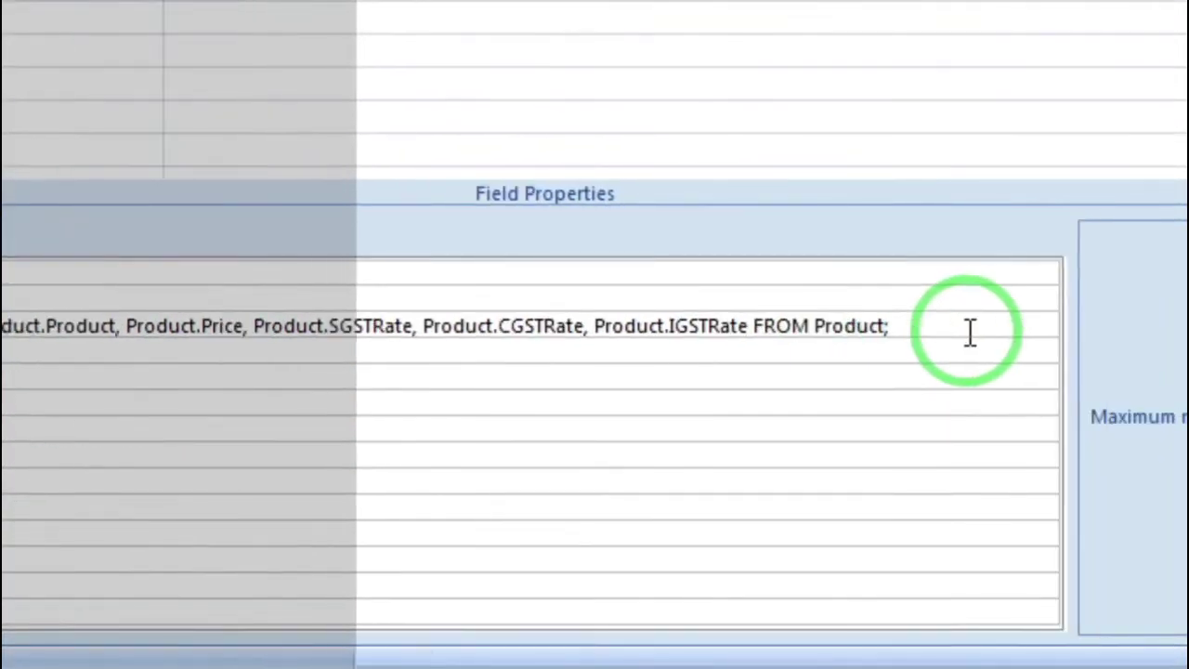
# Inspect the Product field's Row Source query in the Query Builder with the Product field list enlarged, and close the builder
pyautogui.click(969, 332)
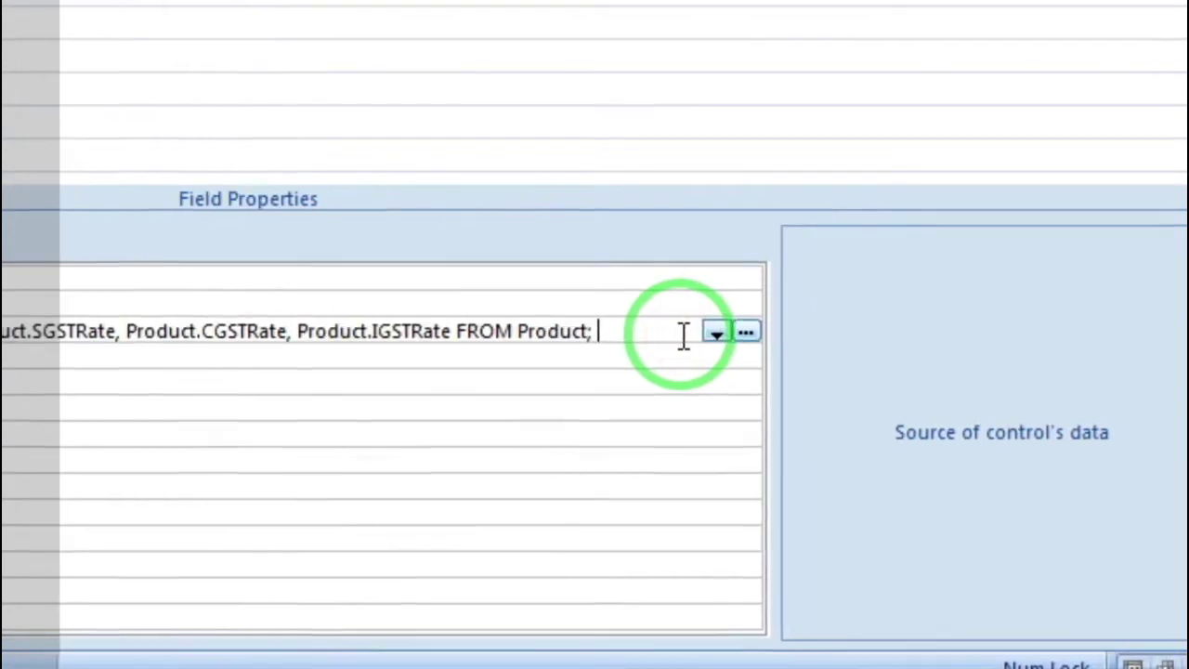
pyautogui.click(1046, 335)
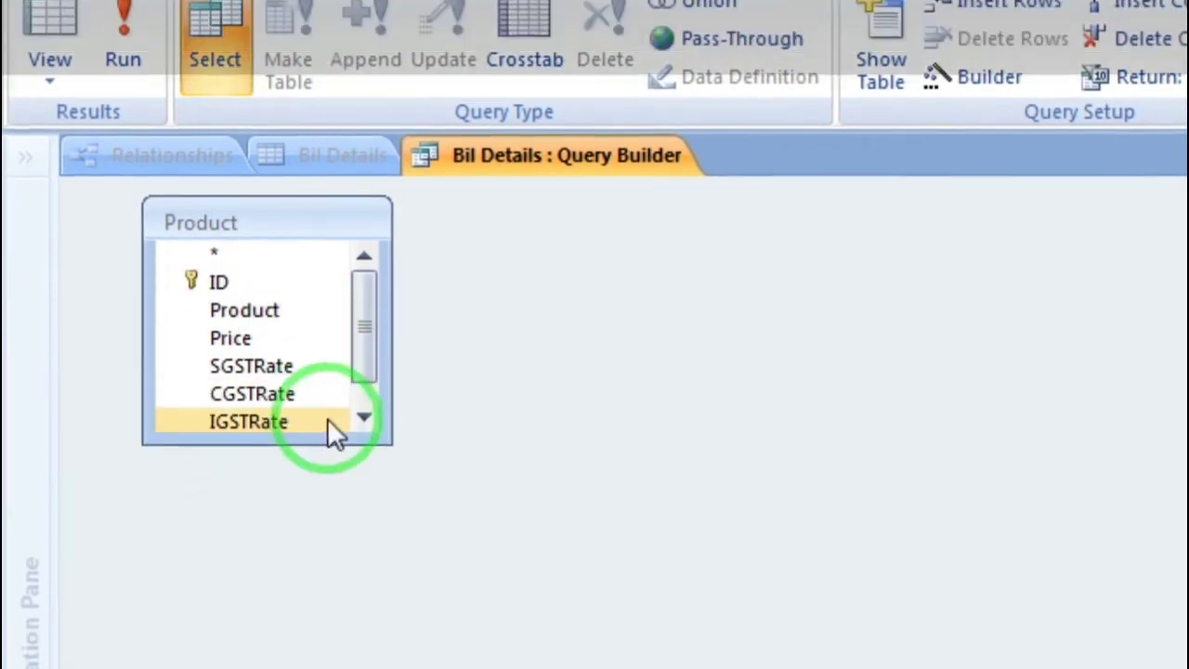
pyautogui.moveTo(329, 482); pyautogui.dragTo(354, 537)
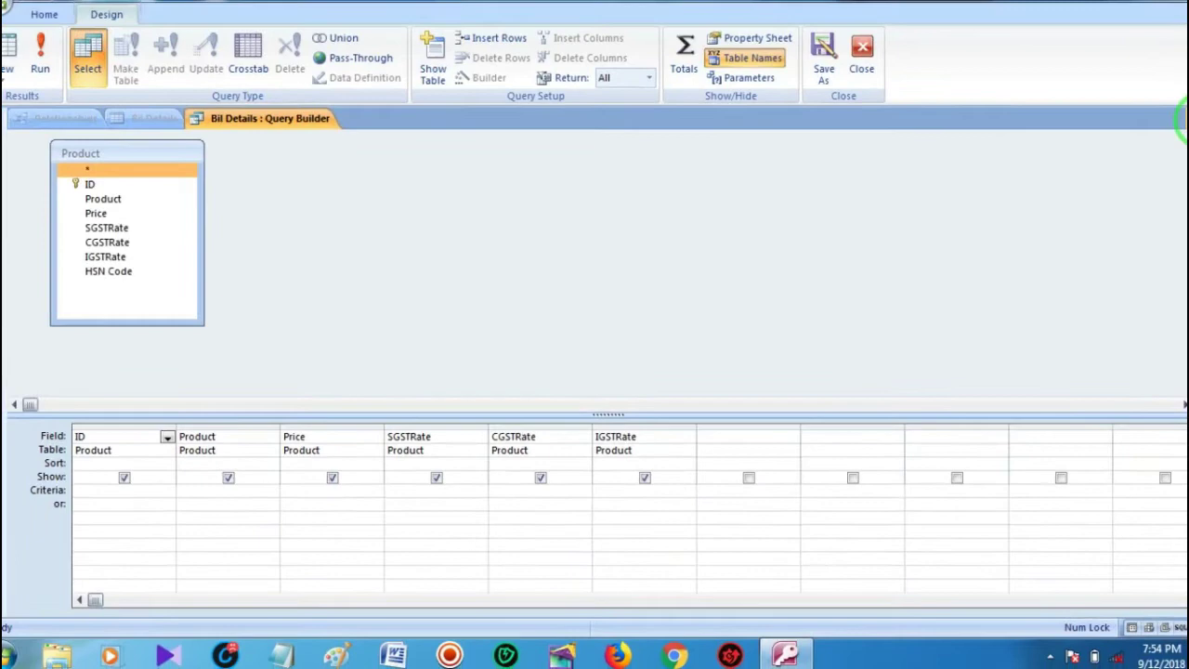
pyautogui.click(1180, 118)
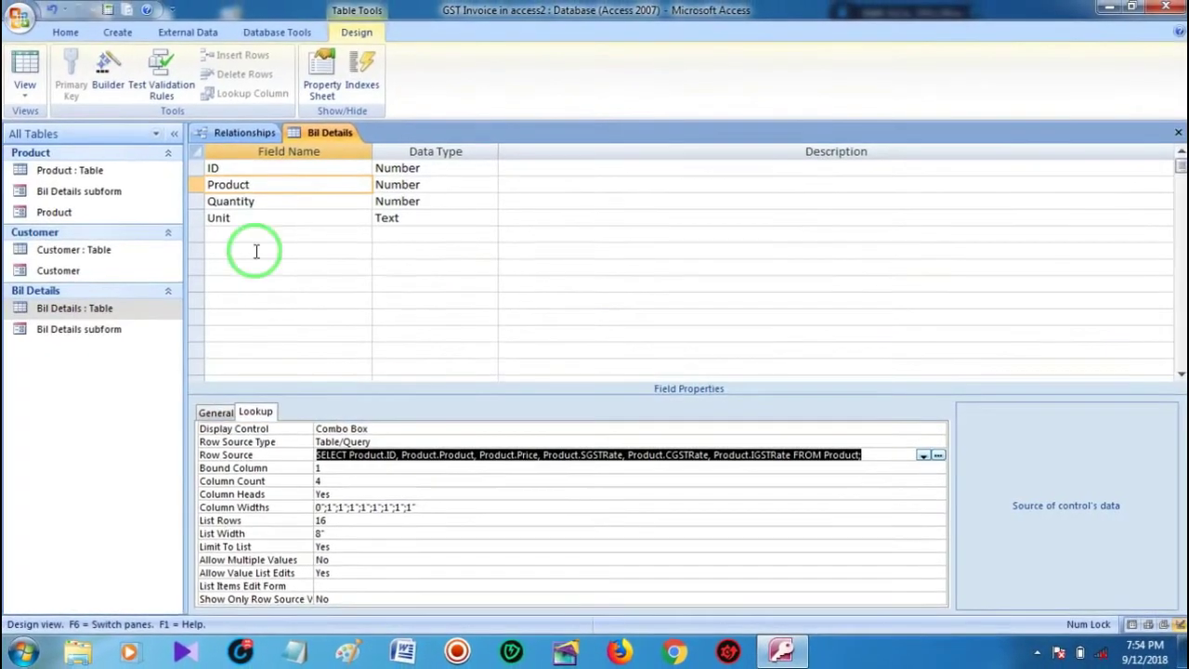
# Try to add a Product2 field below Unit using the Lookup Wizard with values from the Product table
pyautogui.click(255, 233)
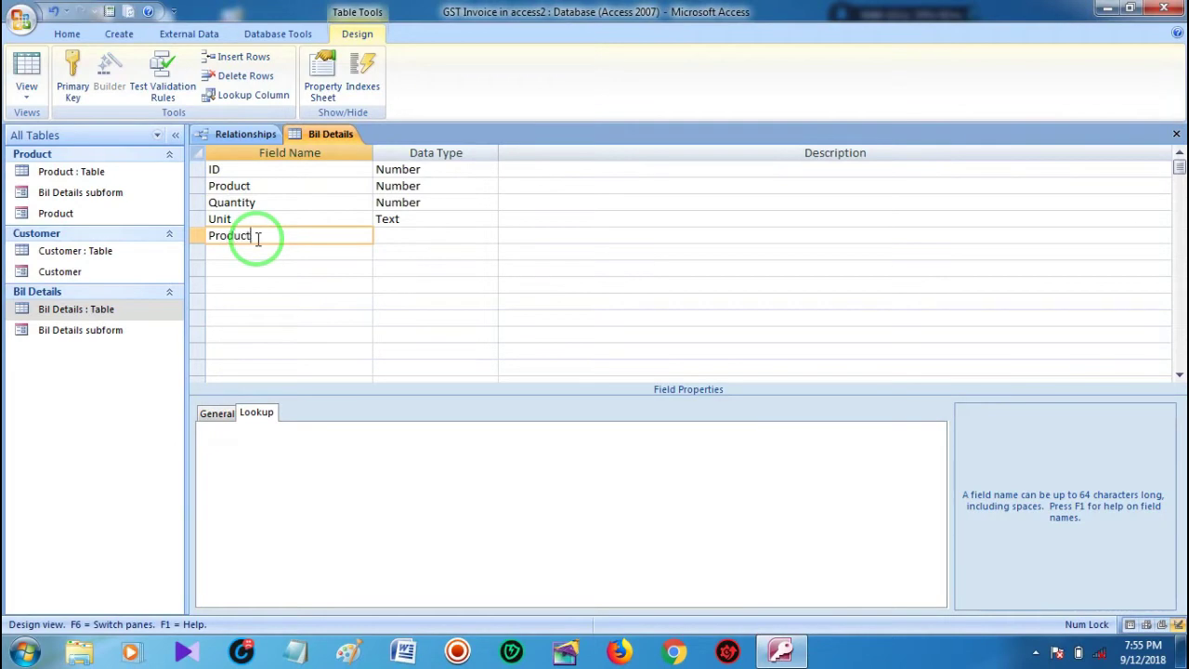
pyautogui.click(457, 235)
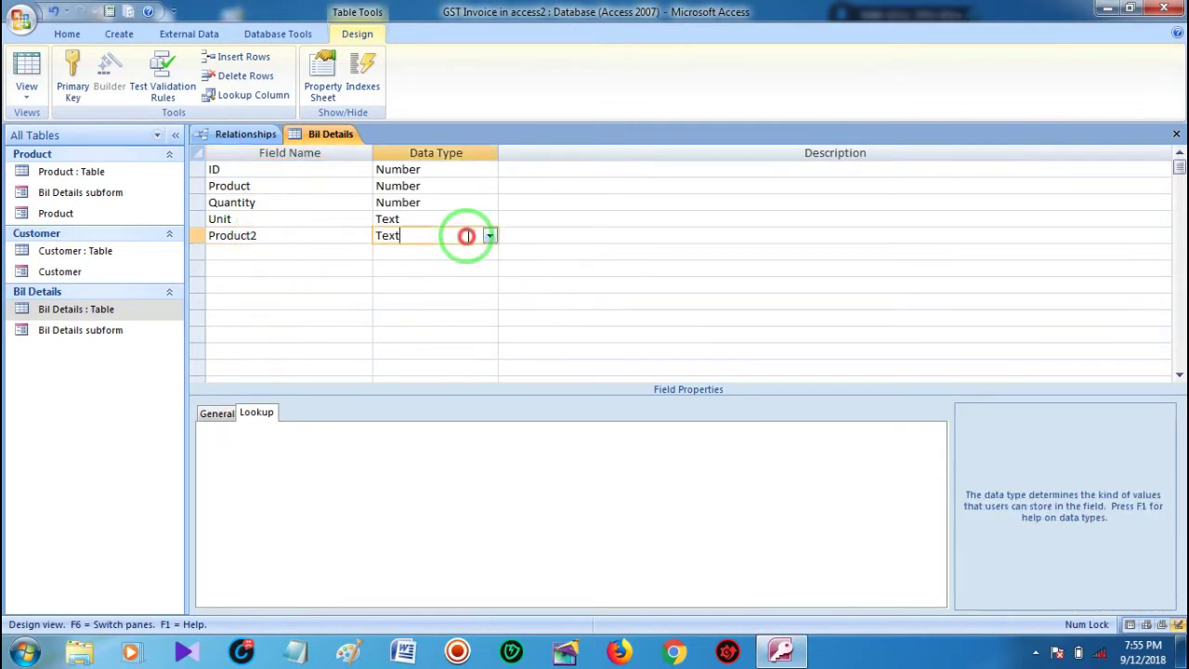
pyautogui.click(489, 236)
pyautogui.click(419, 418)
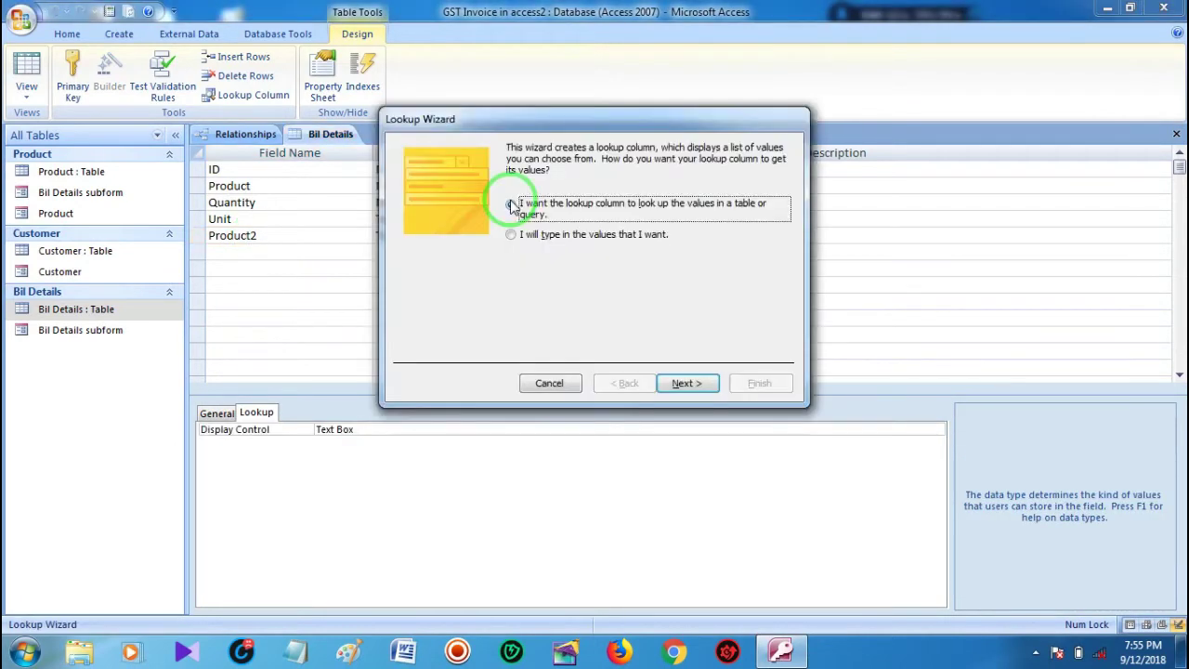
pyautogui.click(683, 384)
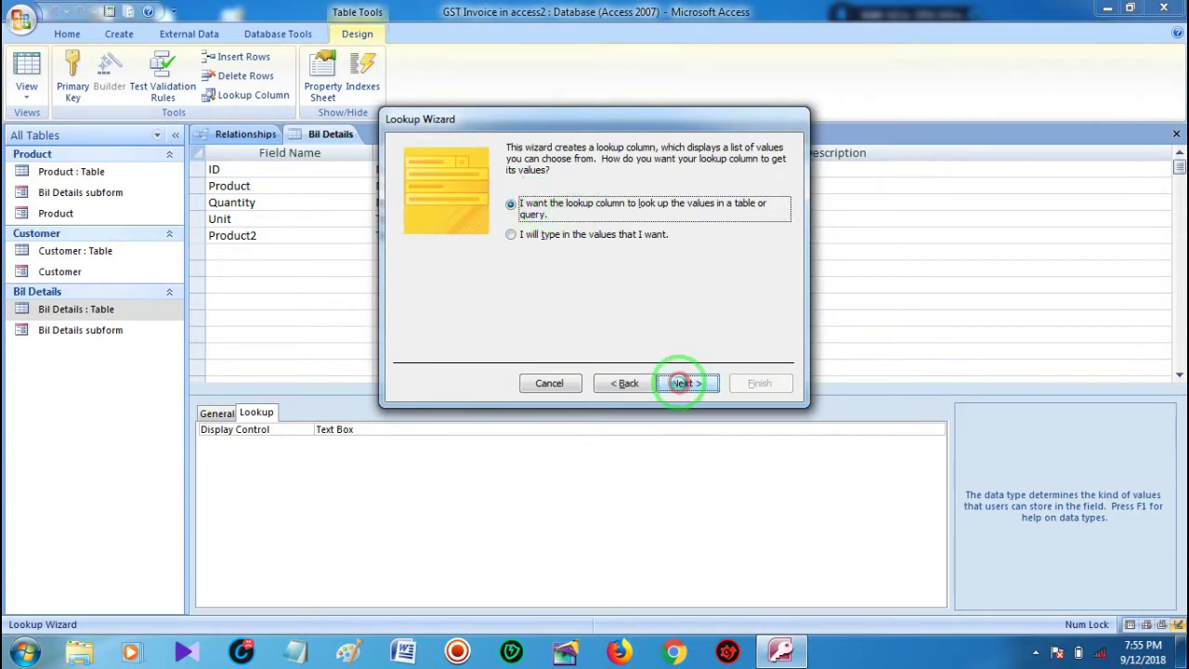
pyautogui.click(541, 195)
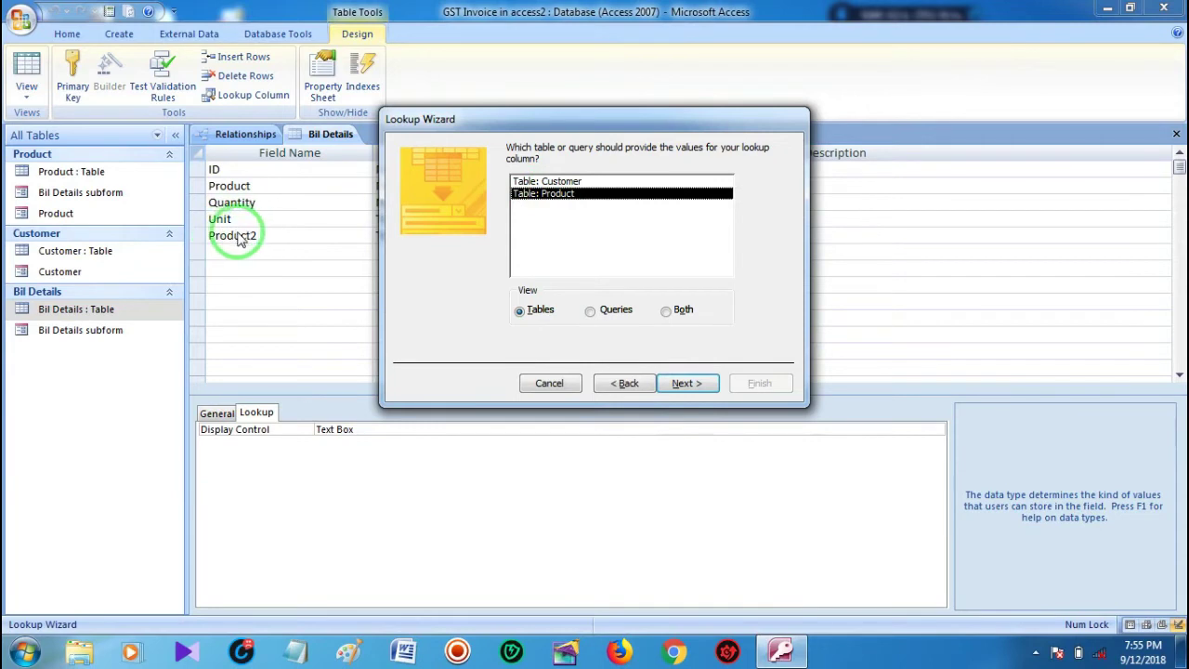
pyautogui.click(685, 383)
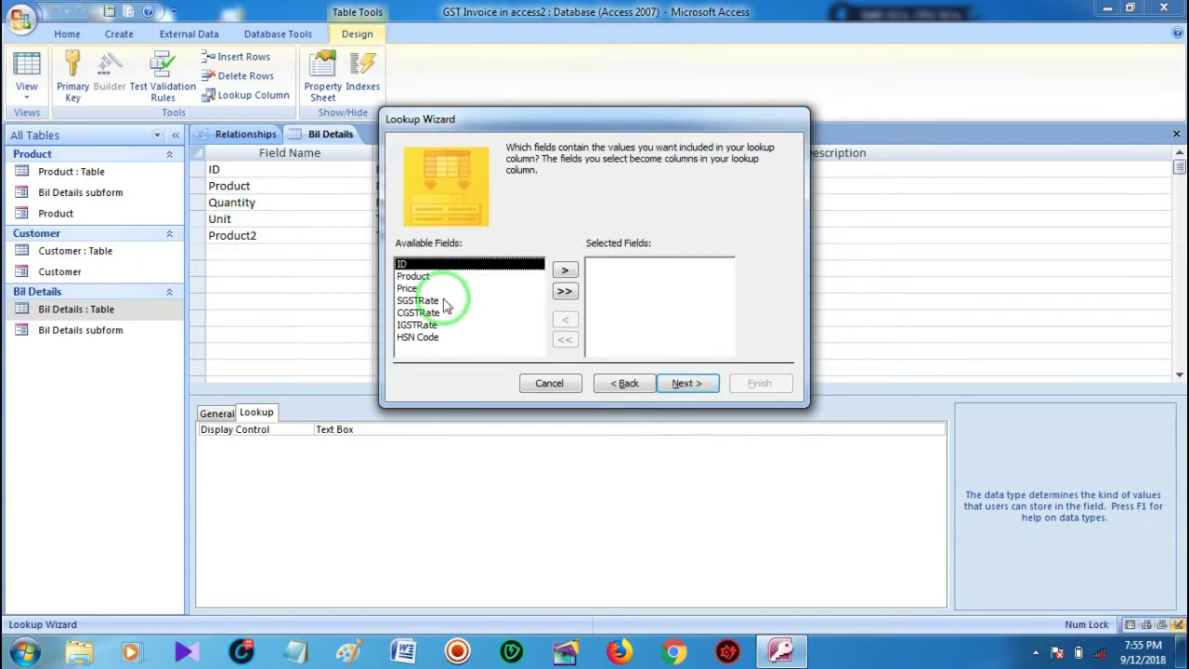
# Include all Product fields as lookup columns, unsorted with the key column hidden, and finish the wizard without saving the table
pyautogui.click(564, 293)
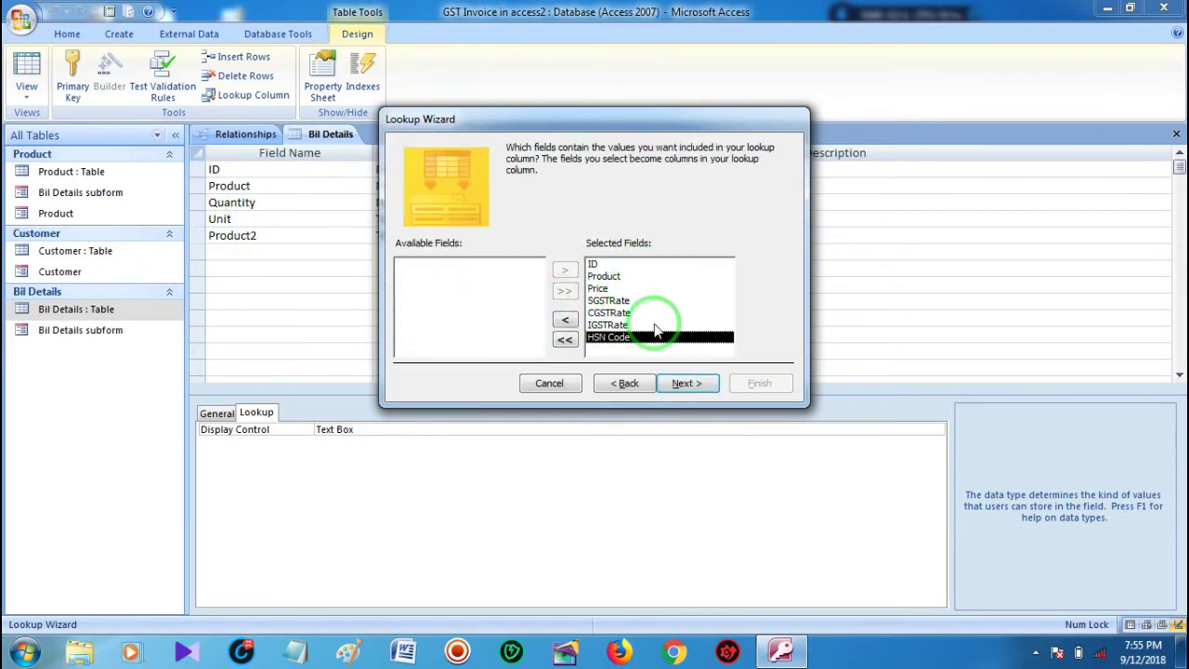
pyautogui.click(702, 386)
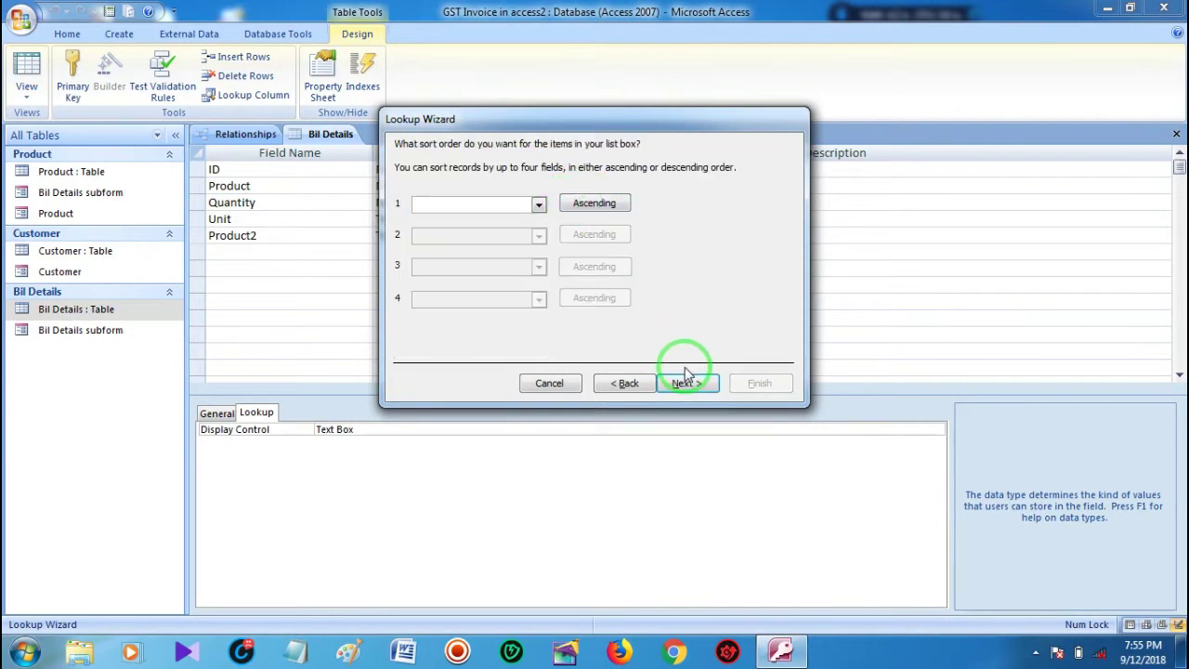
pyautogui.click(686, 384)
pyautogui.click(591, 276)
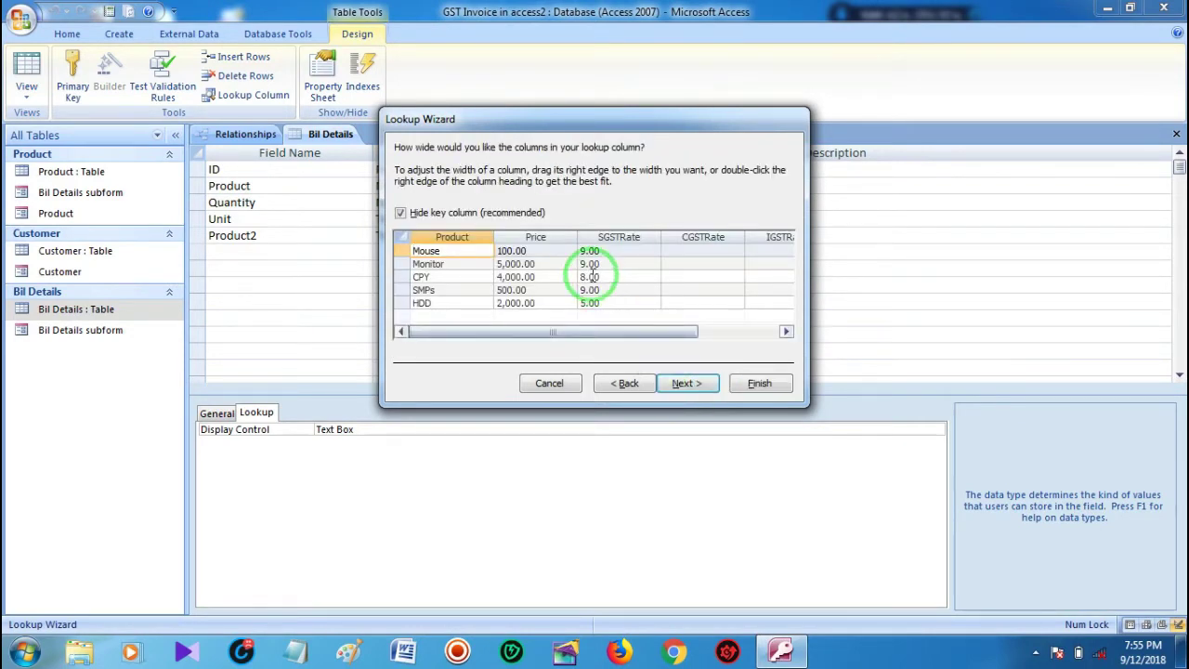
pyautogui.moveTo(613, 330); pyautogui.dragTo(769, 232)
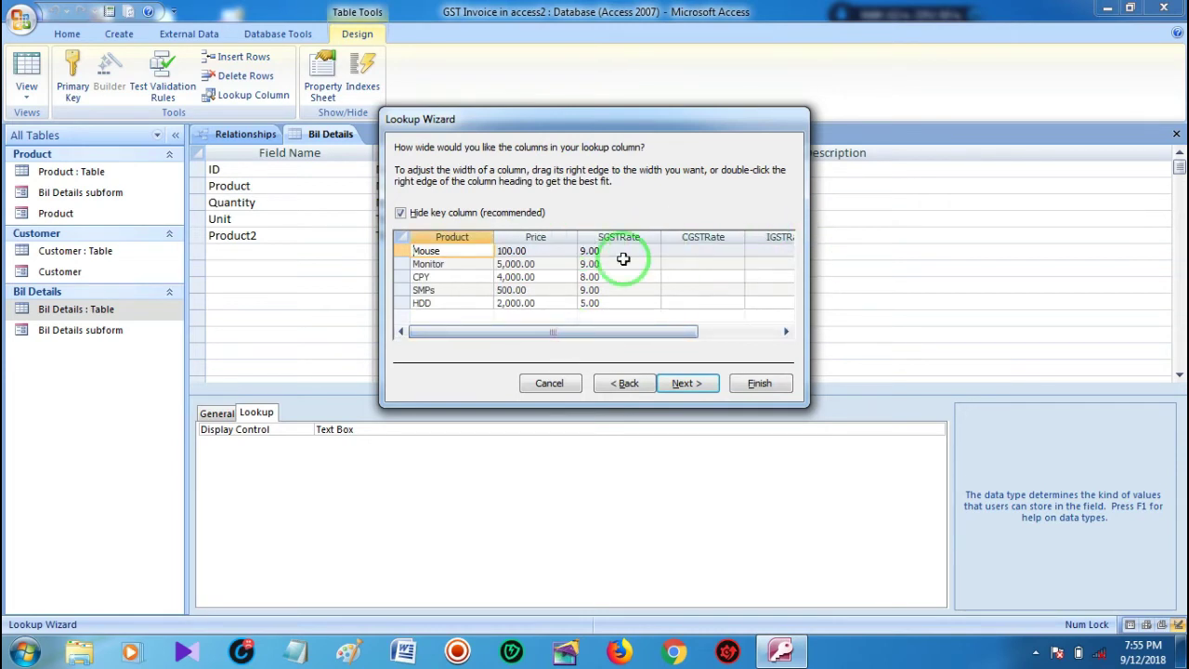
pyautogui.click(698, 386)
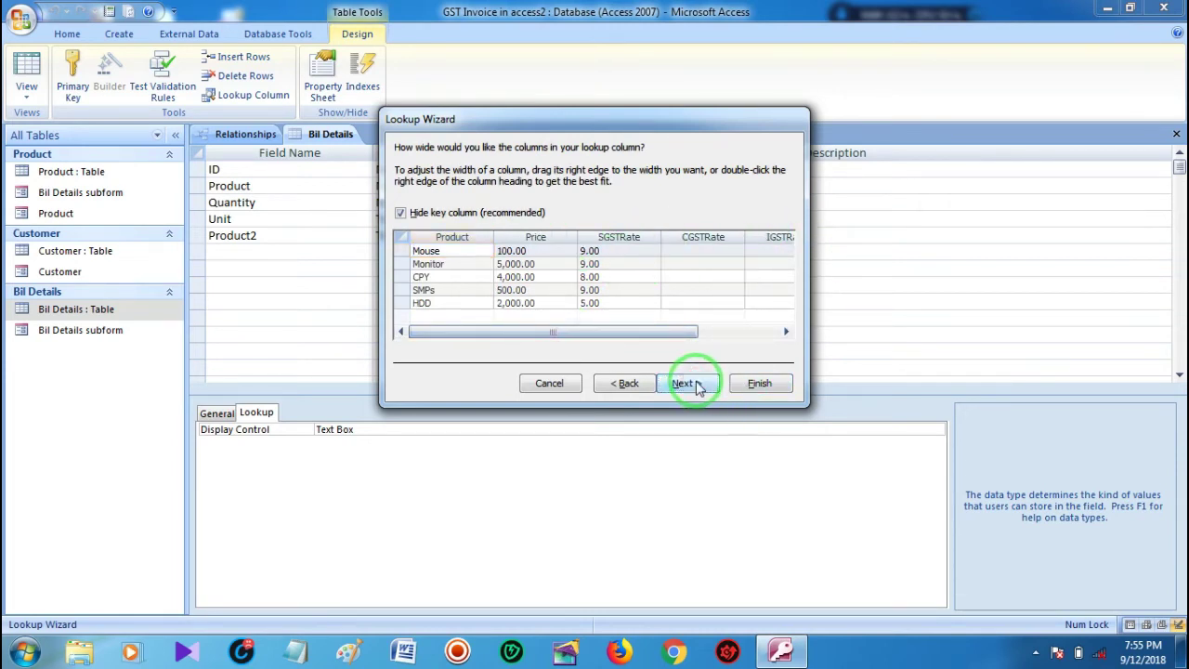
pyautogui.click(759, 383)
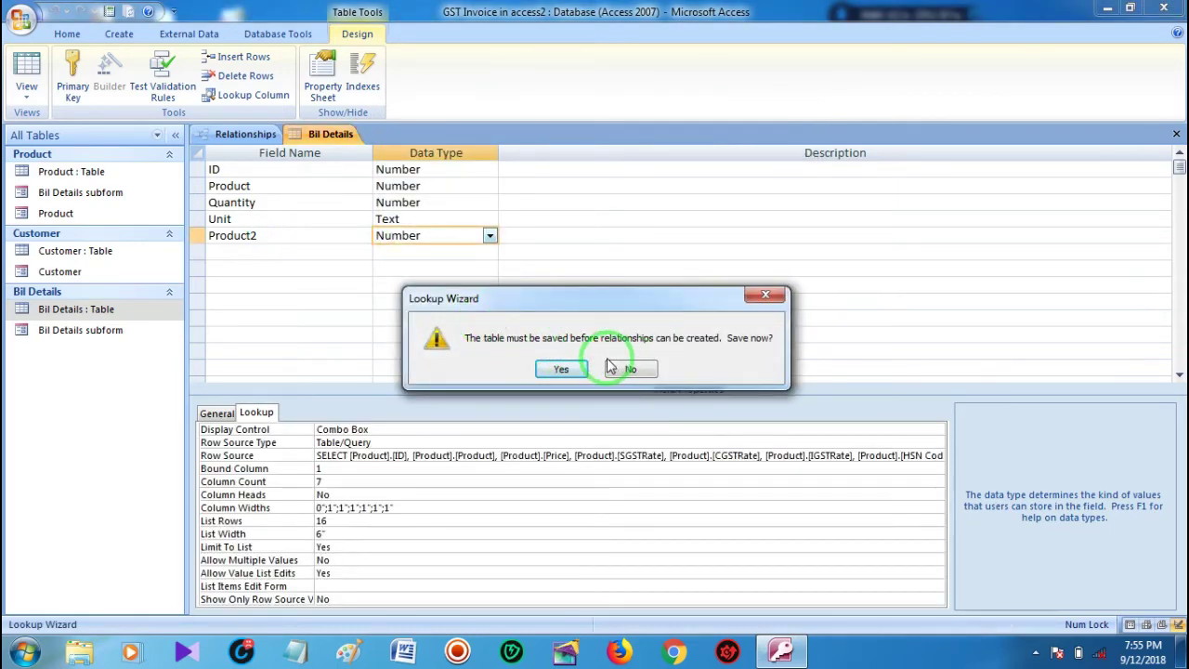
pyautogui.click(762, 299)
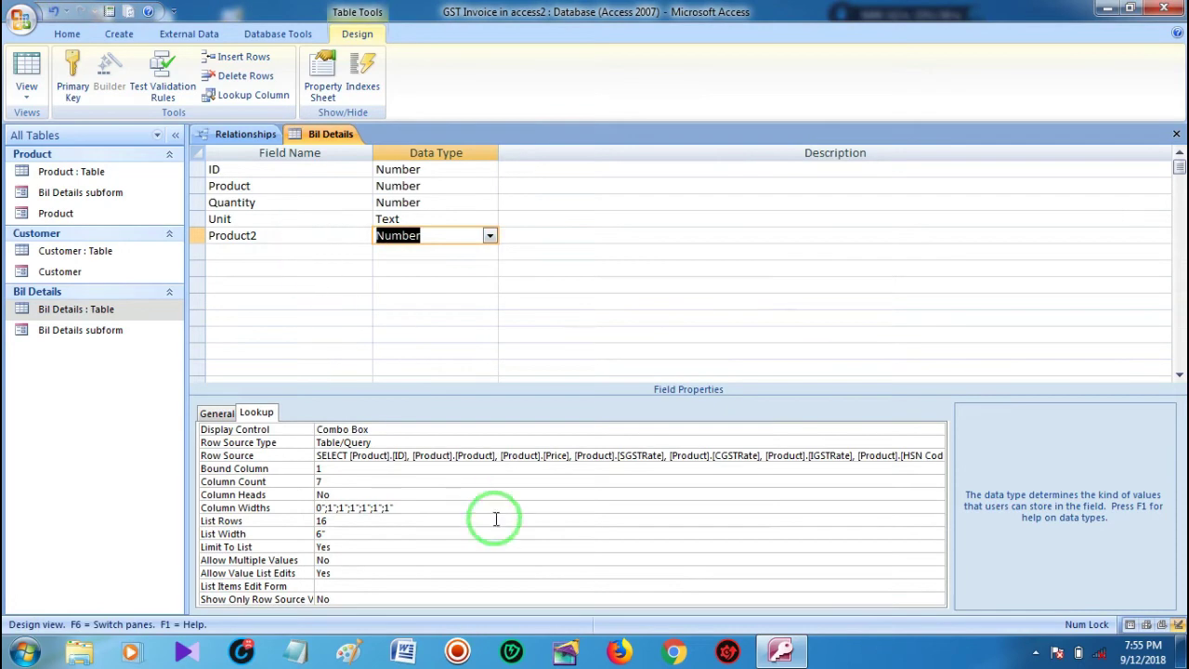
# Inspect the Product2 field's Row Source query in the Query Builder and close the Bil Details table without saving
pyautogui.click(818, 455)
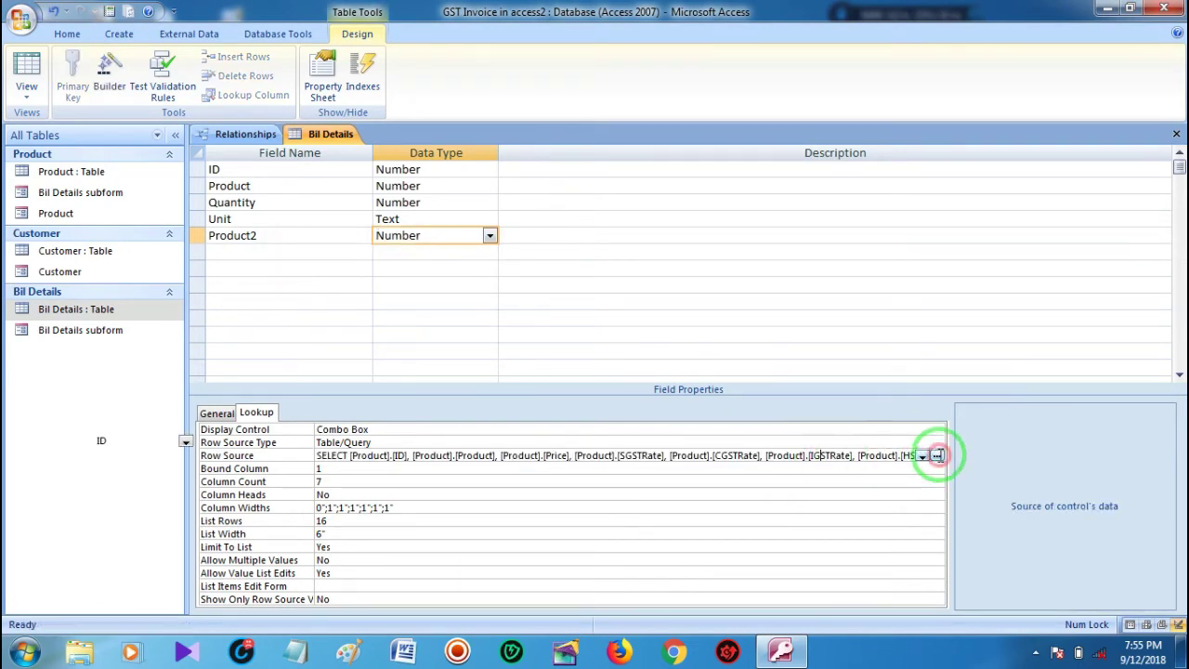
pyautogui.click(937, 455)
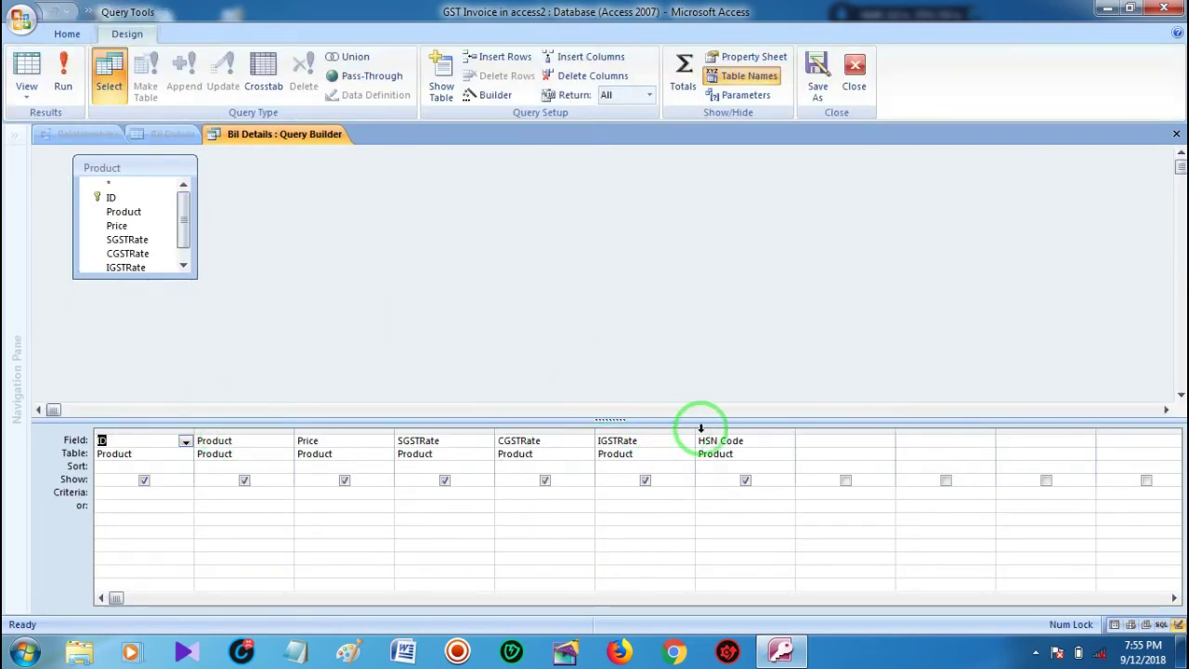
pyautogui.click(1177, 138)
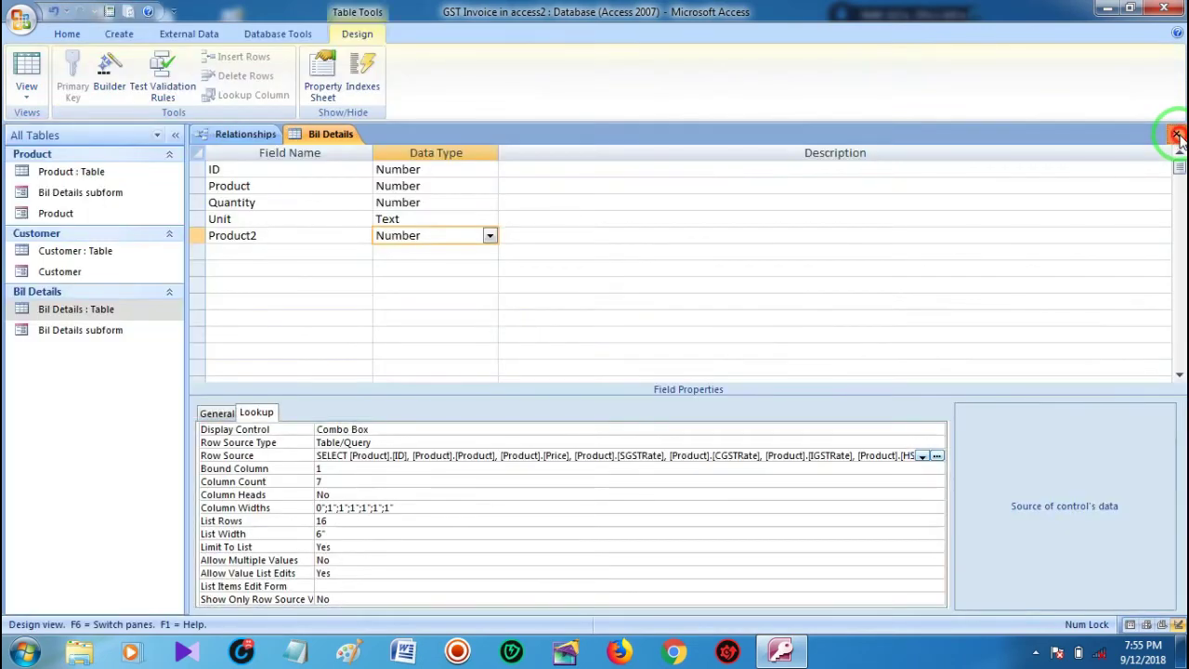
pyautogui.click(1177, 137)
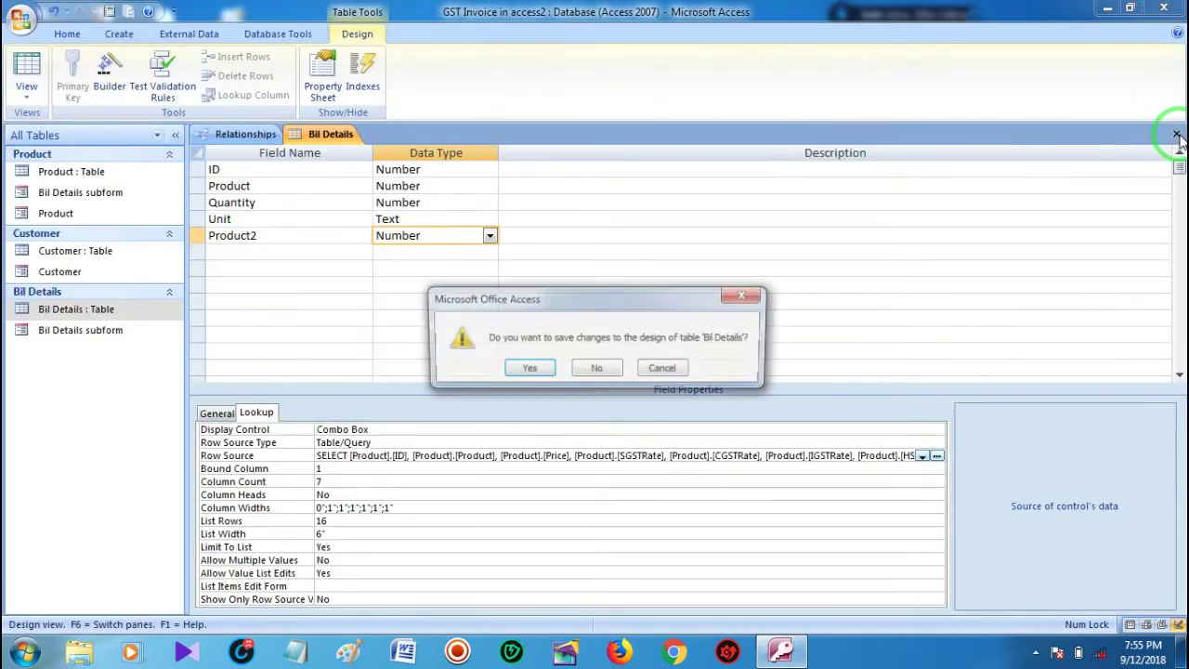
pyautogui.click(599, 368)
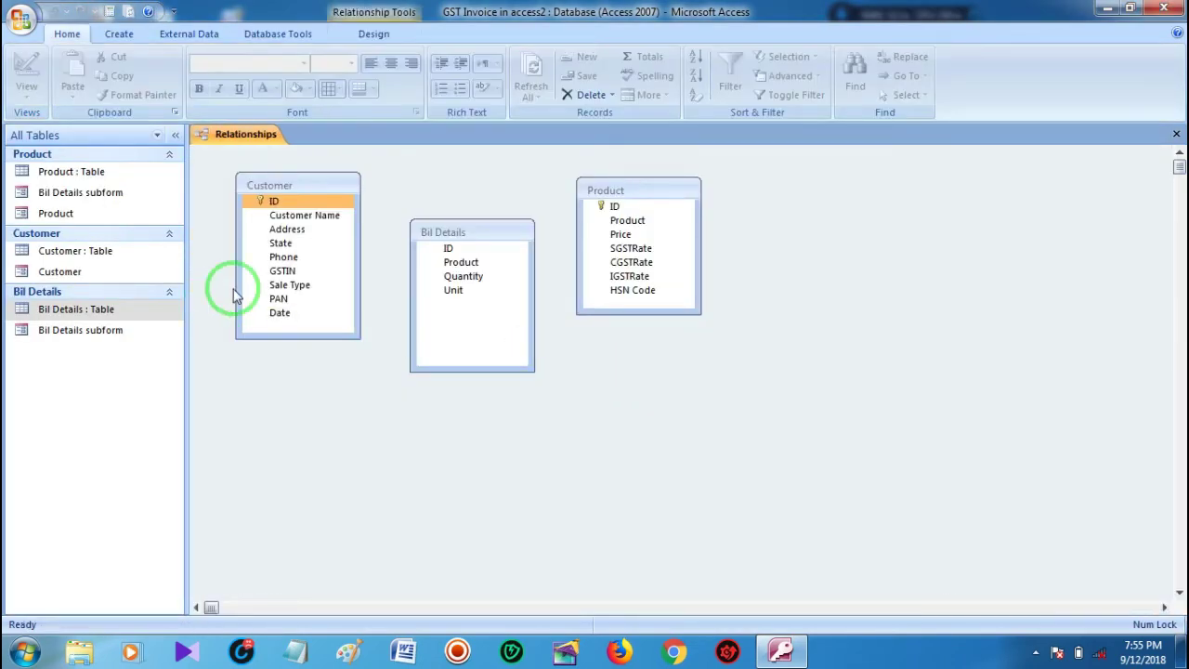
# Relate the Customer ID field to the Bil Details ID field with referential integrity enforced and related fields updated in cascade
pyautogui.click(77, 311)
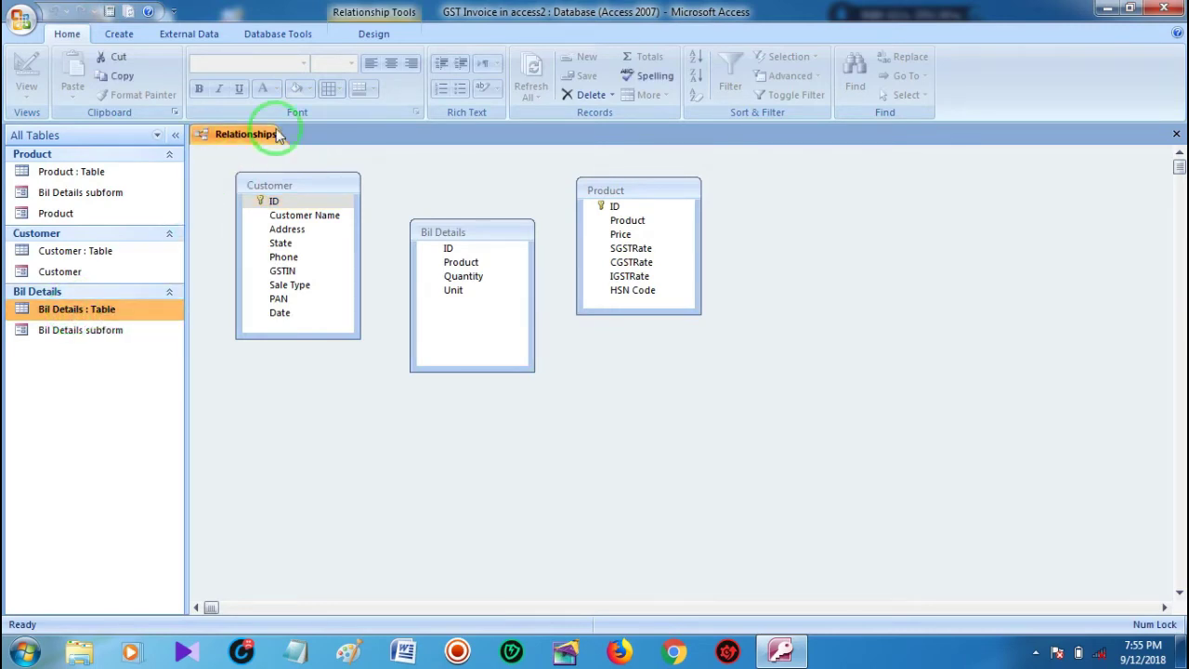
pyautogui.click(271, 217)
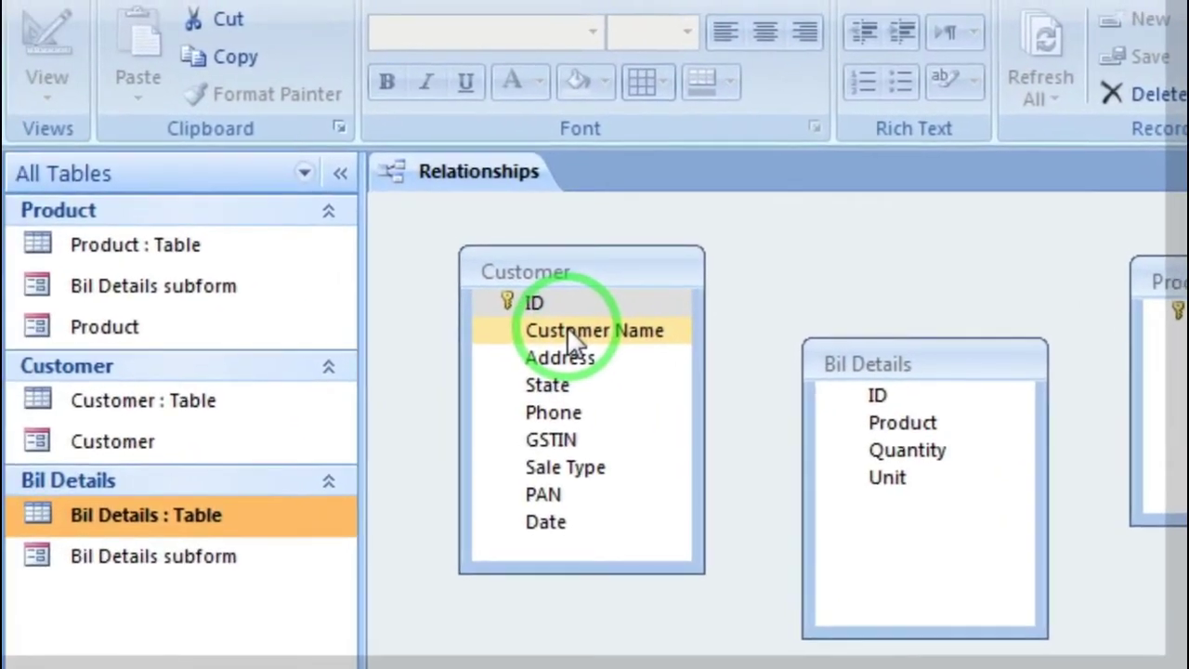
pyautogui.click(543, 303)
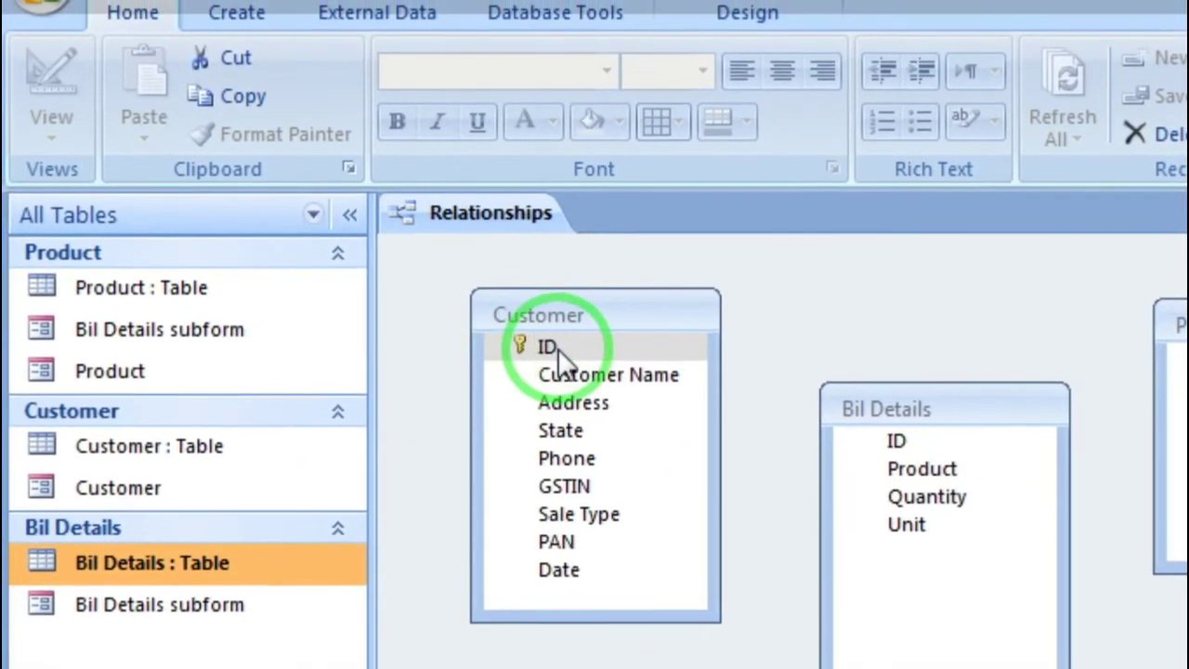
pyautogui.moveTo(558, 343); pyautogui.dragTo(888, 440)
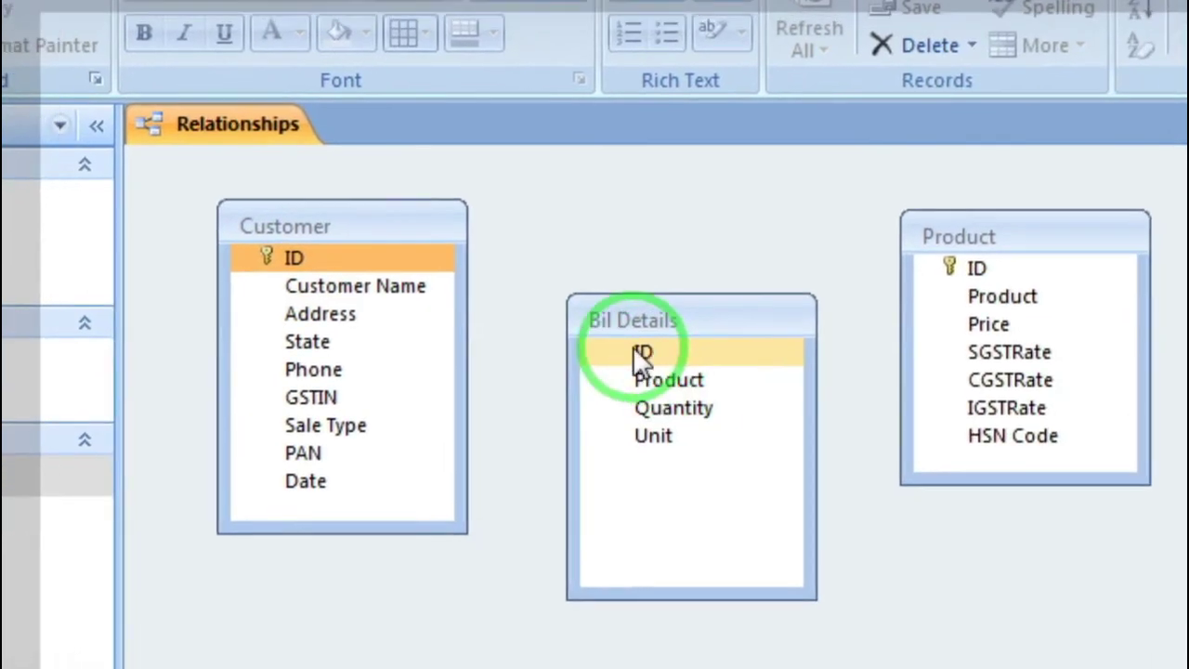
pyautogui.moveTo(641, 358); pyautogui.dragTo(650, 339)
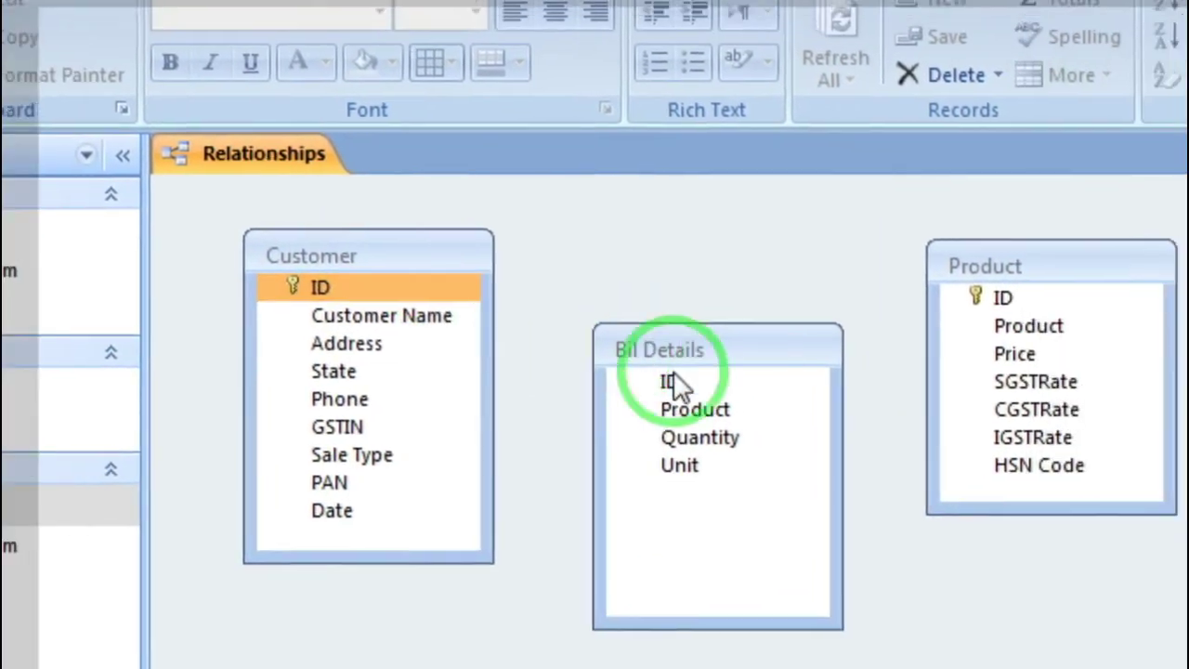
pyautogui.moveTo(696, 386); pyautogui.dragTo(327, 268)
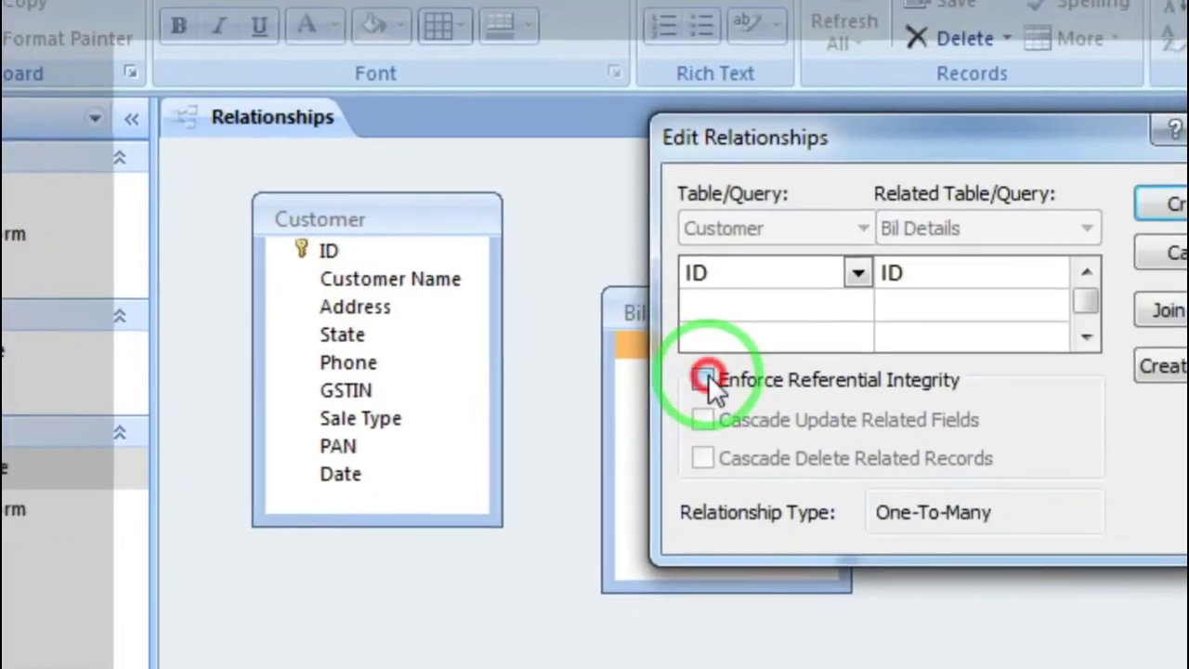
pyautogui.click(703, 379)
pyautogui.click(703, 419)
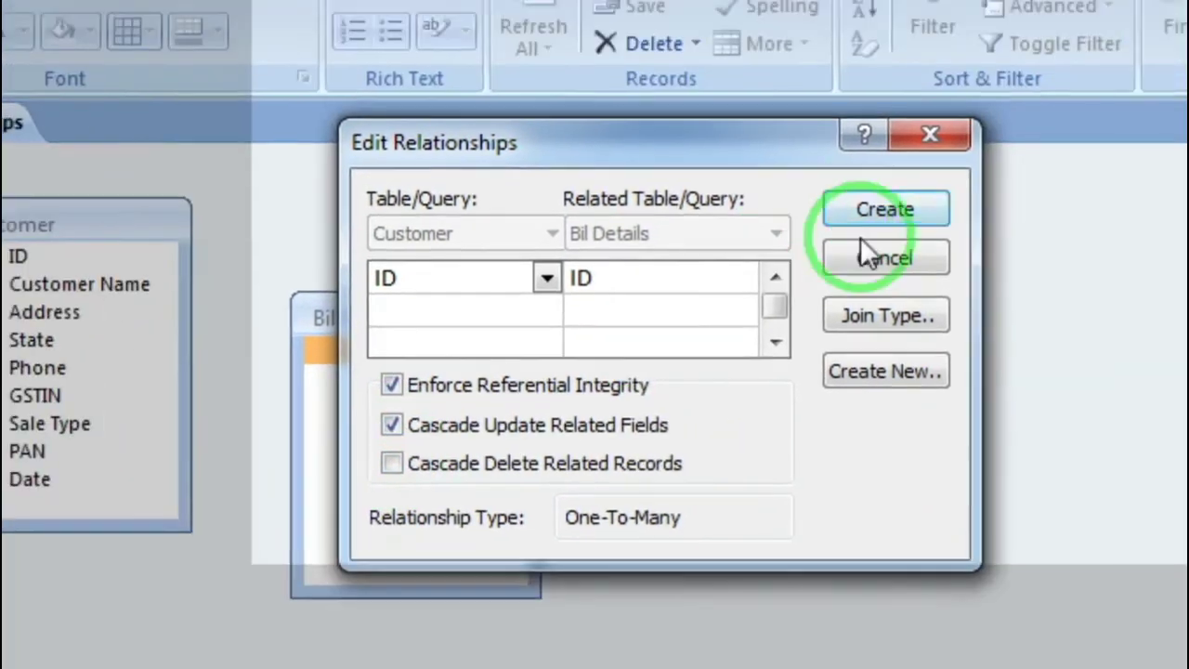
pyautogui.click(886, 209)
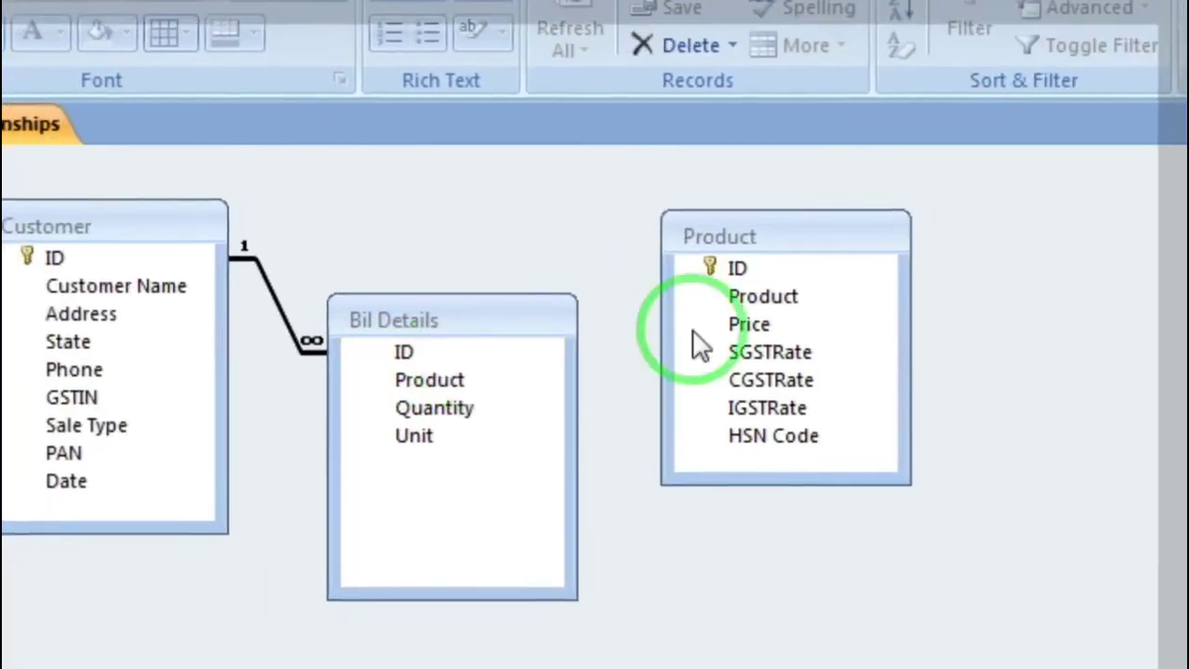
# Relate the Product table's ID to the Product field in Bil Details, enforcing referential integrity with cascading updates
pyautogui.click(707, 297)
pyautogui.moveTo(737, 269); pyautogui.dragTo(448, 394)
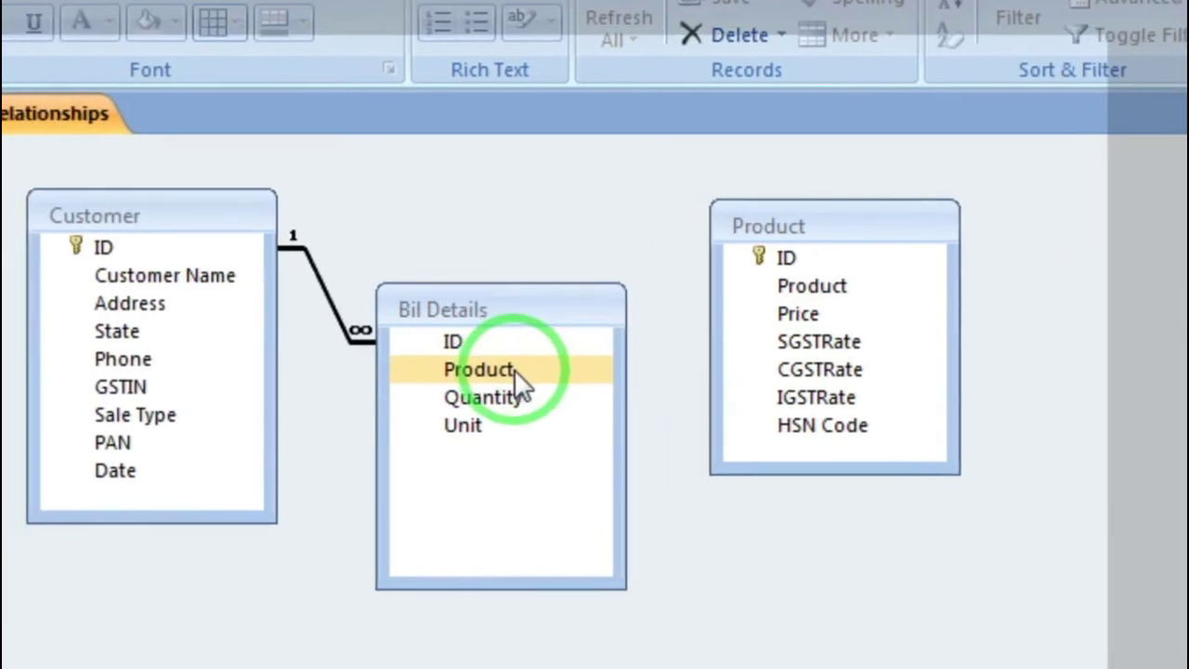
pyautogui.moveTo(514, 369); pyautogui.dragTo(773, 249)
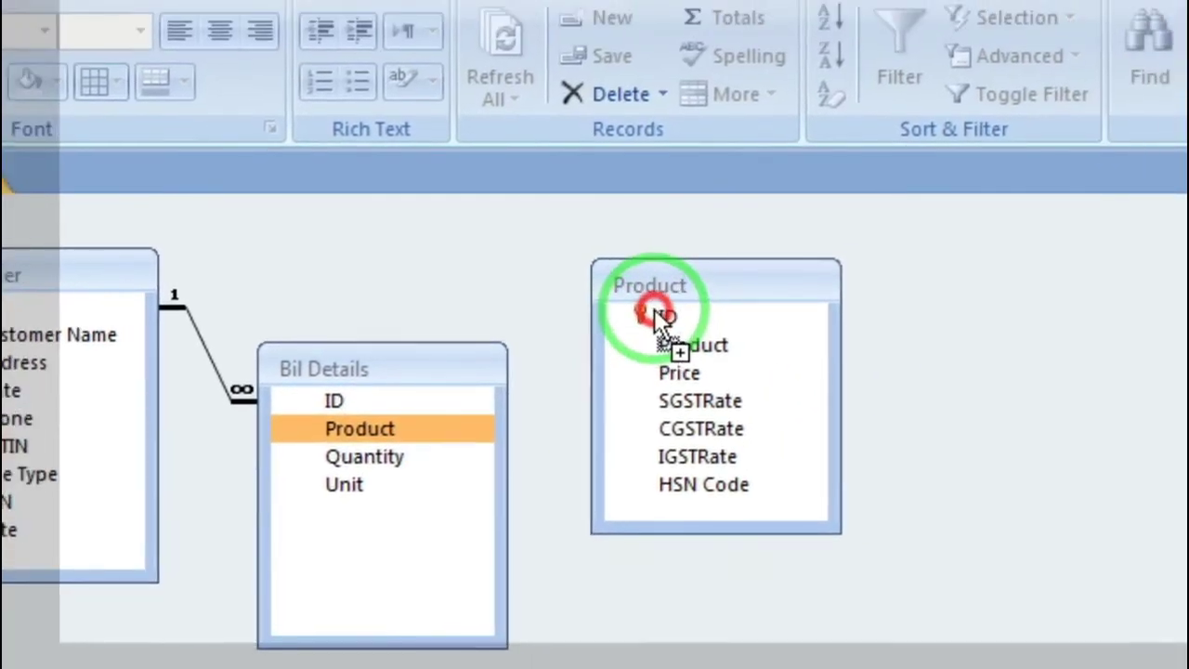
pyautogui.moveTo(654, 309); pyautogui.dragTo(655, 314)
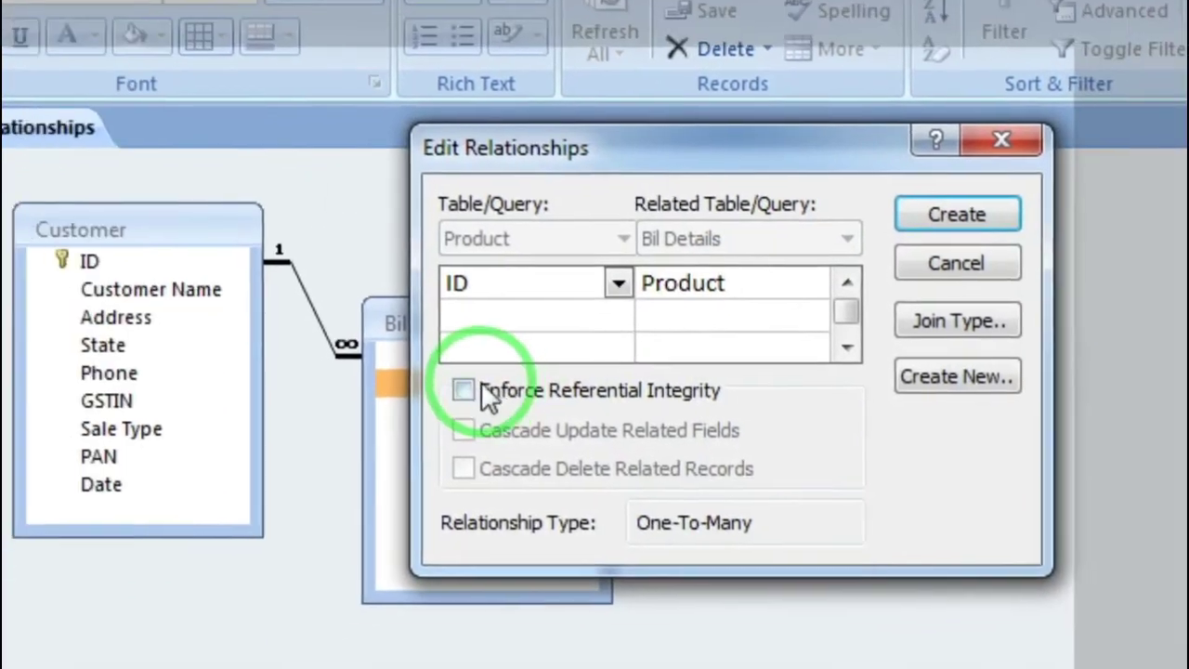
pyautogui.click(473, 392)
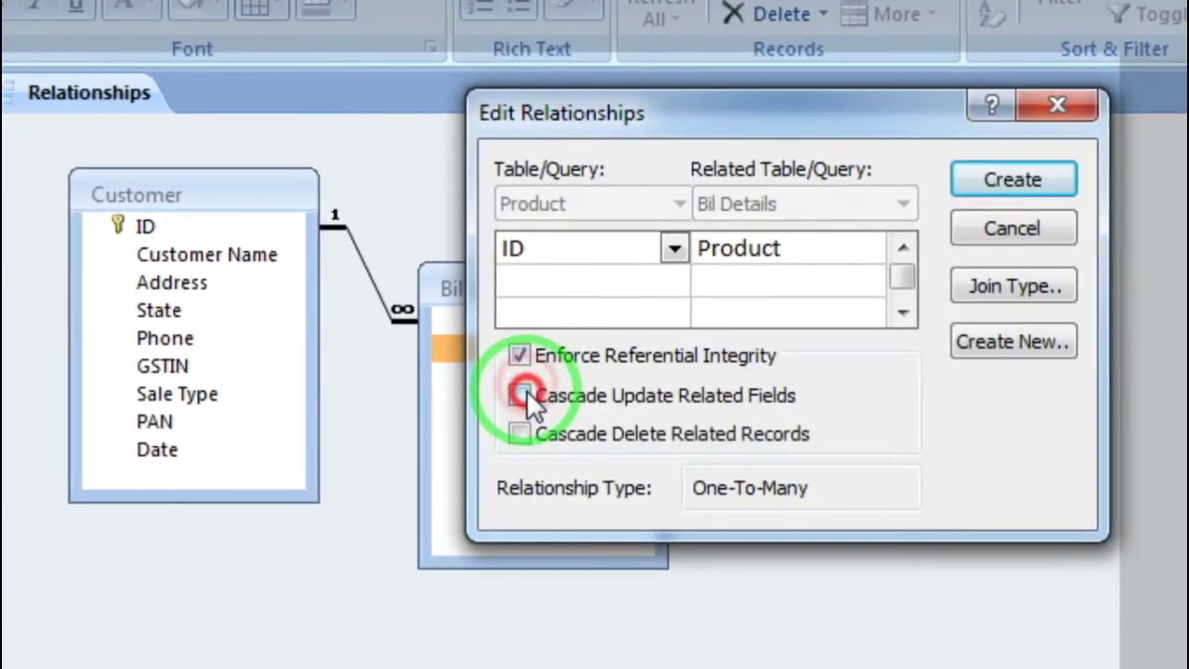
pyautogui.click(523, 396)
pyautogui.click(1012, 179)
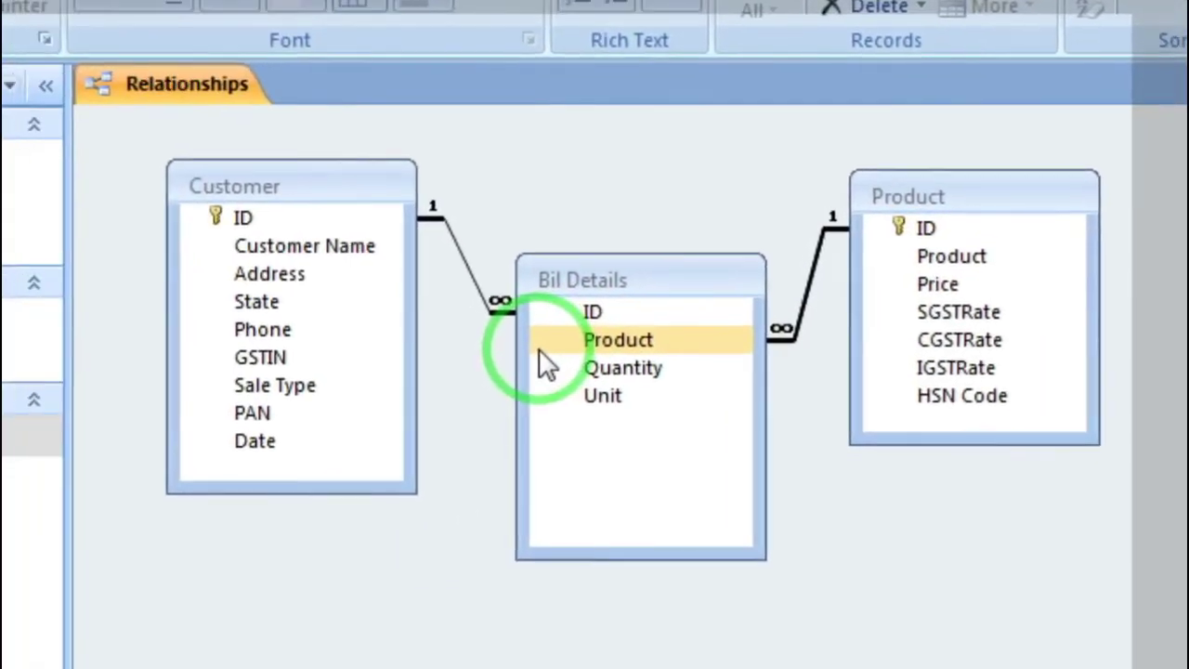
pyautogui.click(275, 395)
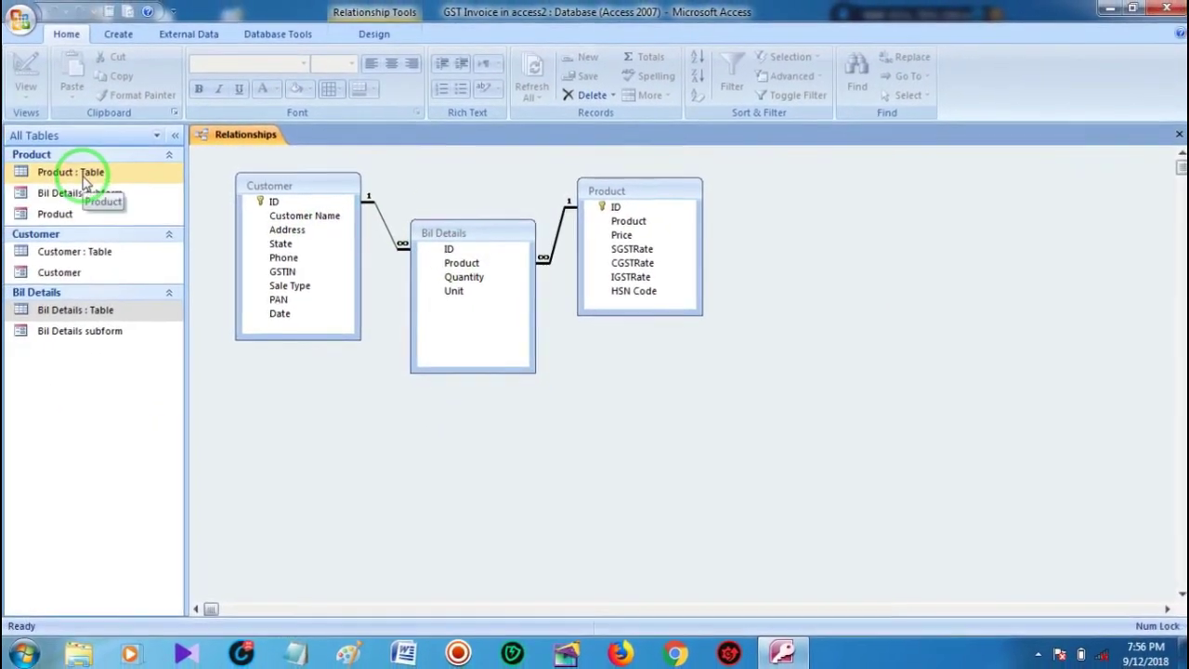
# In the Product table, set the unit of the bill record linked to Mouse to Nos and collapse its subdatasheet
pyautogui.doubleClick(90, 172)
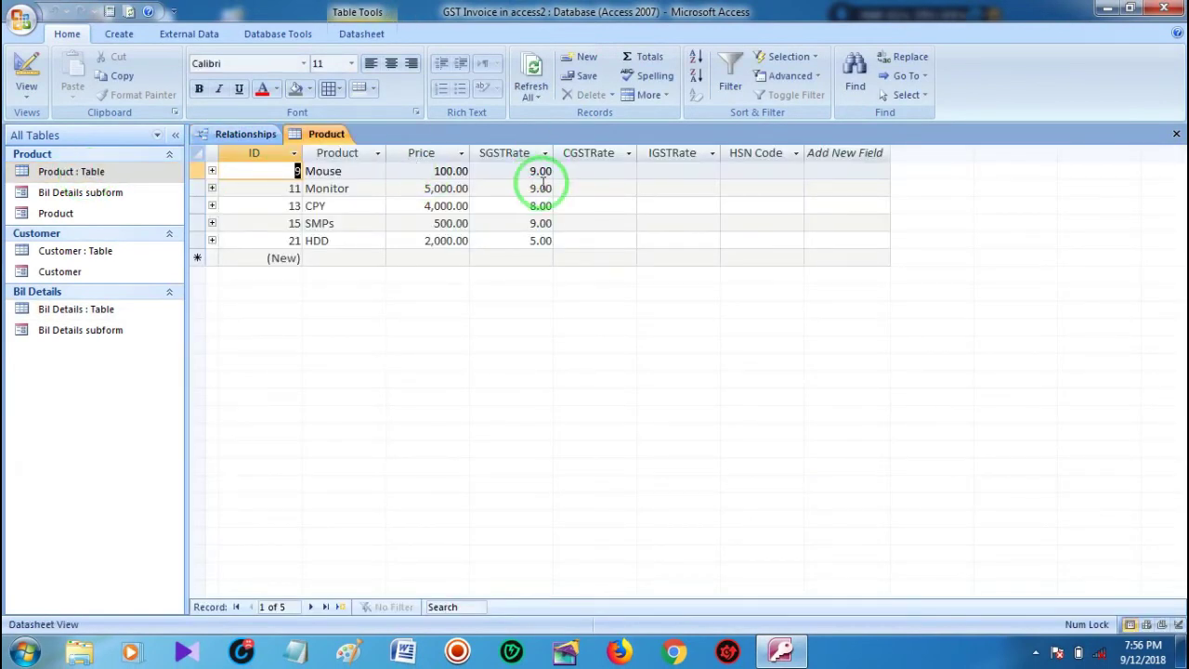
pyautogui.click(212, 173)
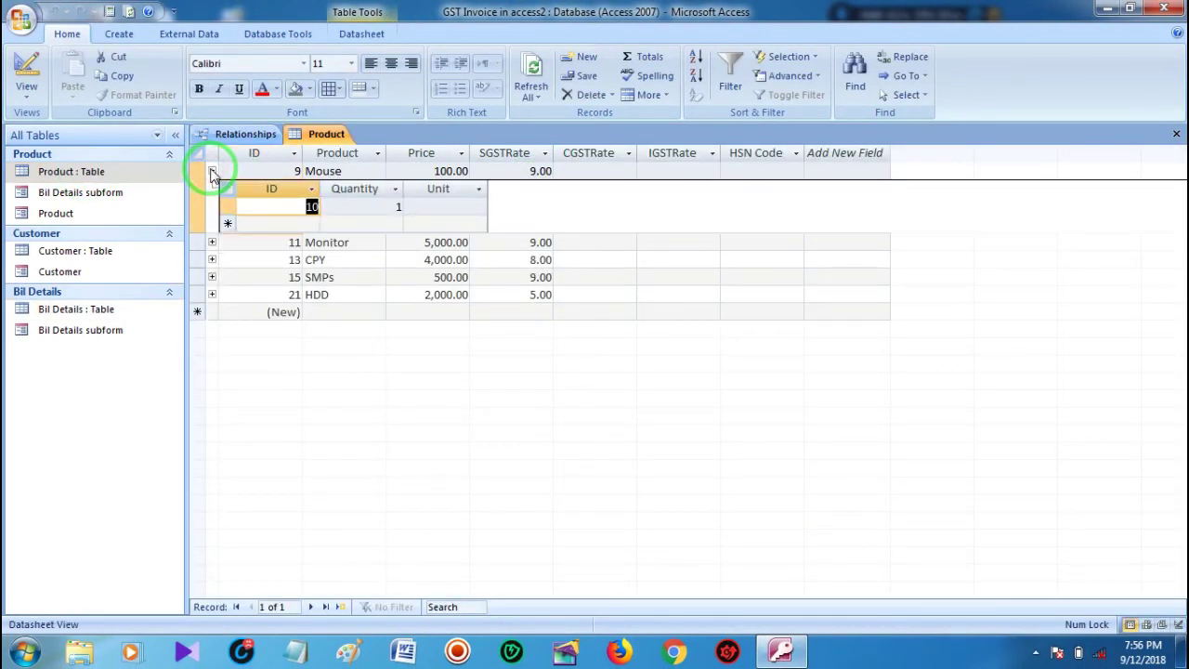
pyautogui.click(459, 207)
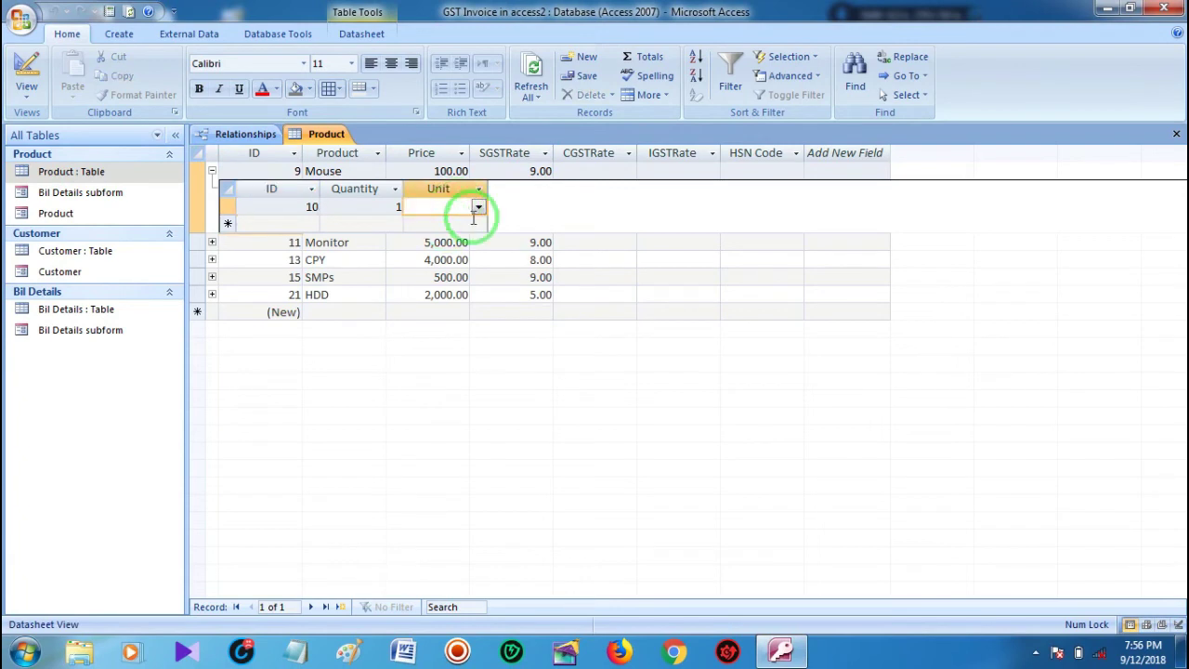
pyautogui.click(477, 208)
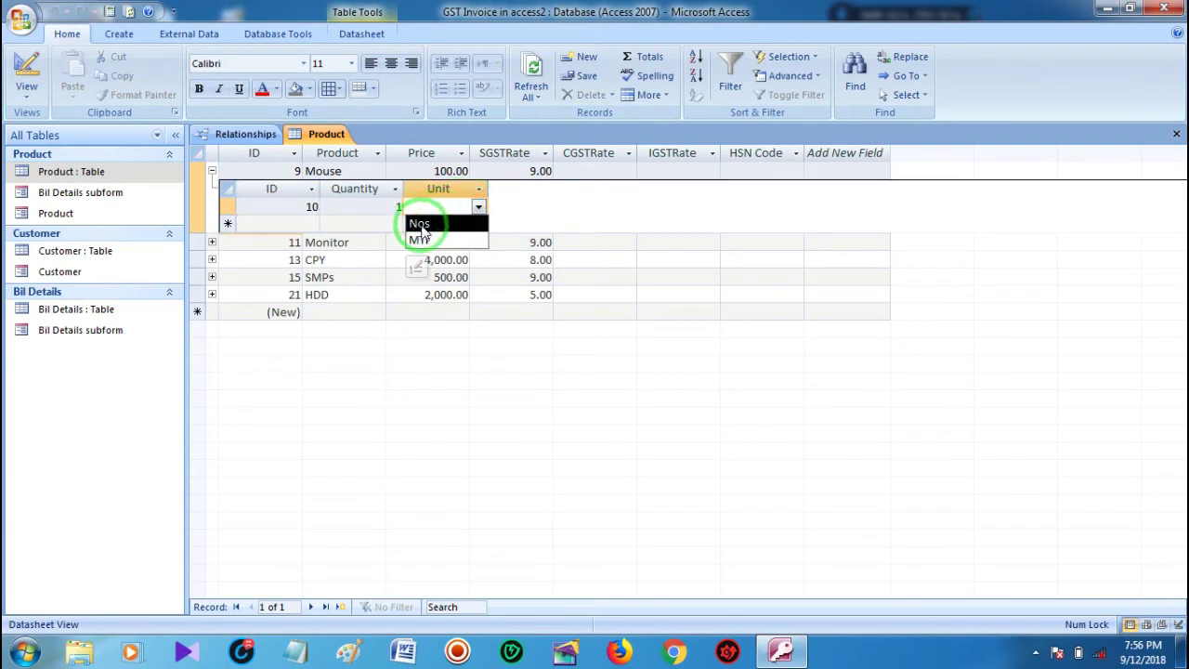
pyautogui.click(434, 224)
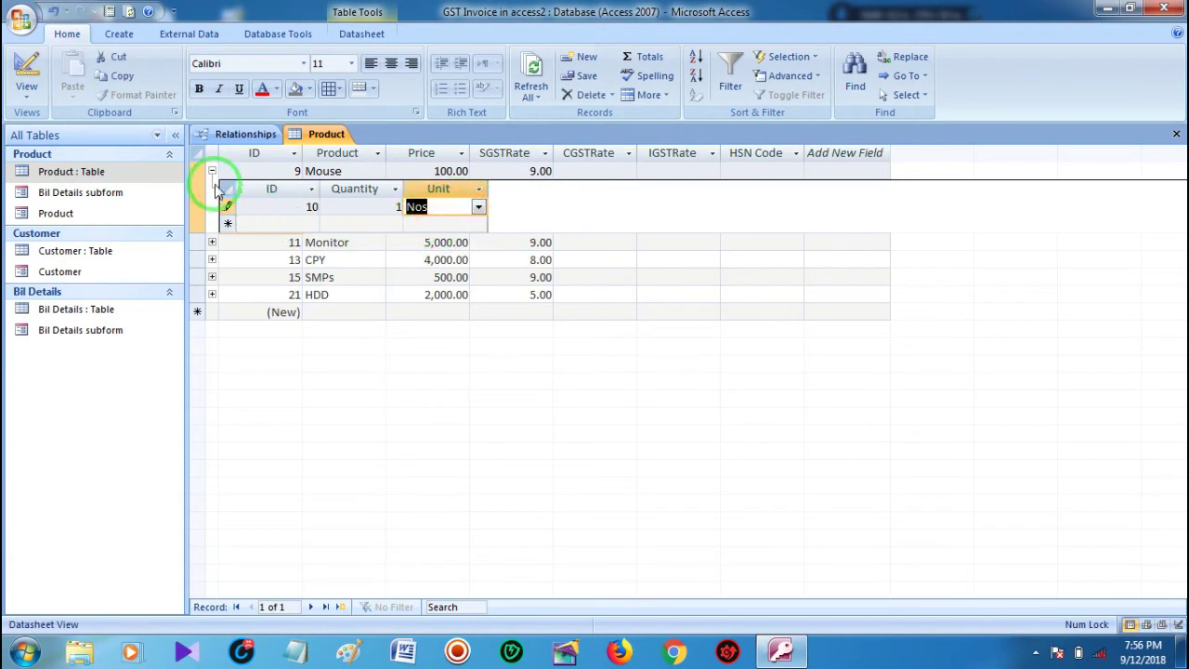
pyautogui.click(212, 171)
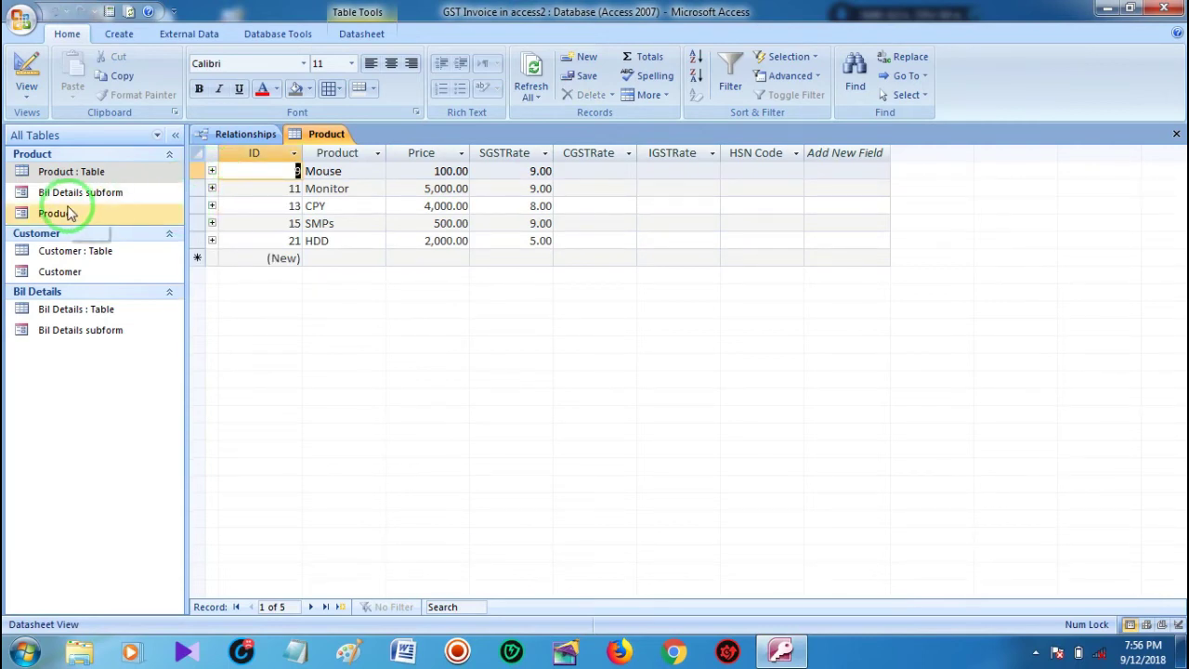
# Examine the bill records linked to the first customer in the Customer table and the records in the Bil Details table
pyautogui.doubleClick(63, 258)
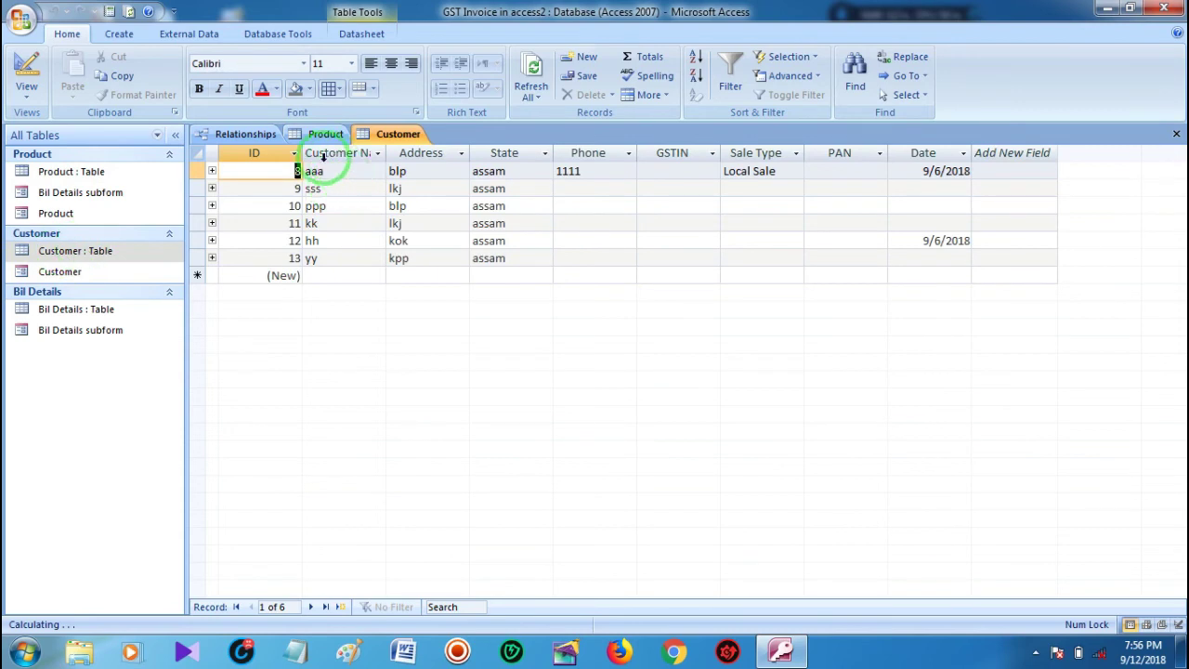
pyautogui.click(213, 173)
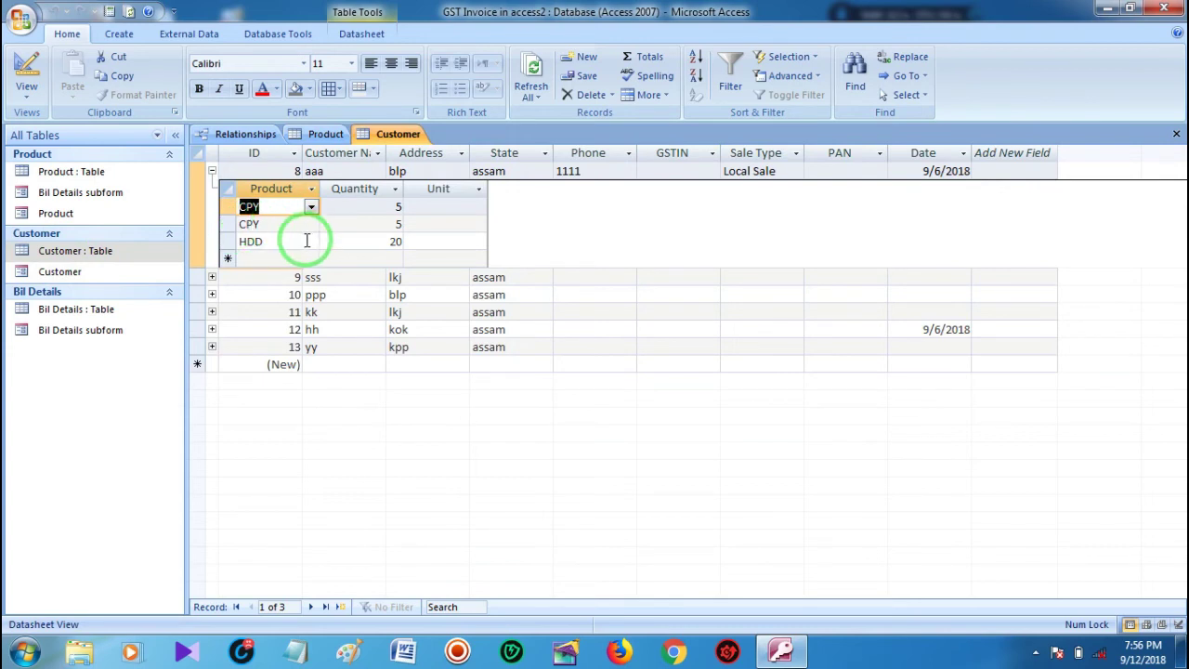
pyautogui.click(78, 314)
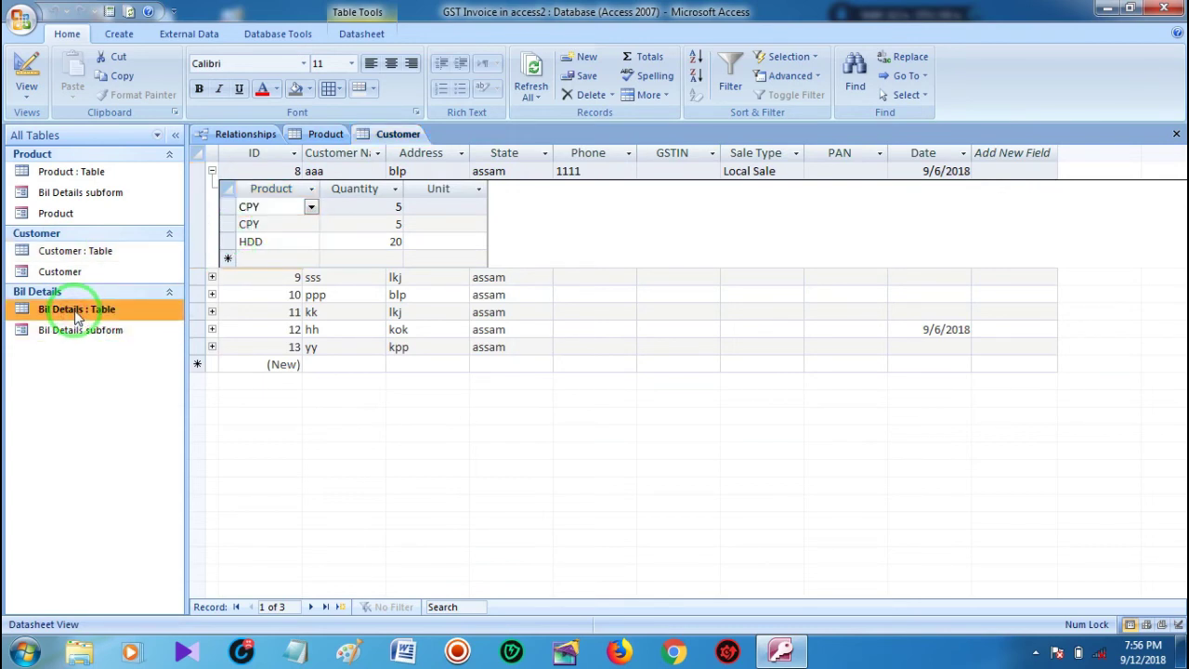
pyautogui.doubleClick(78, 314)
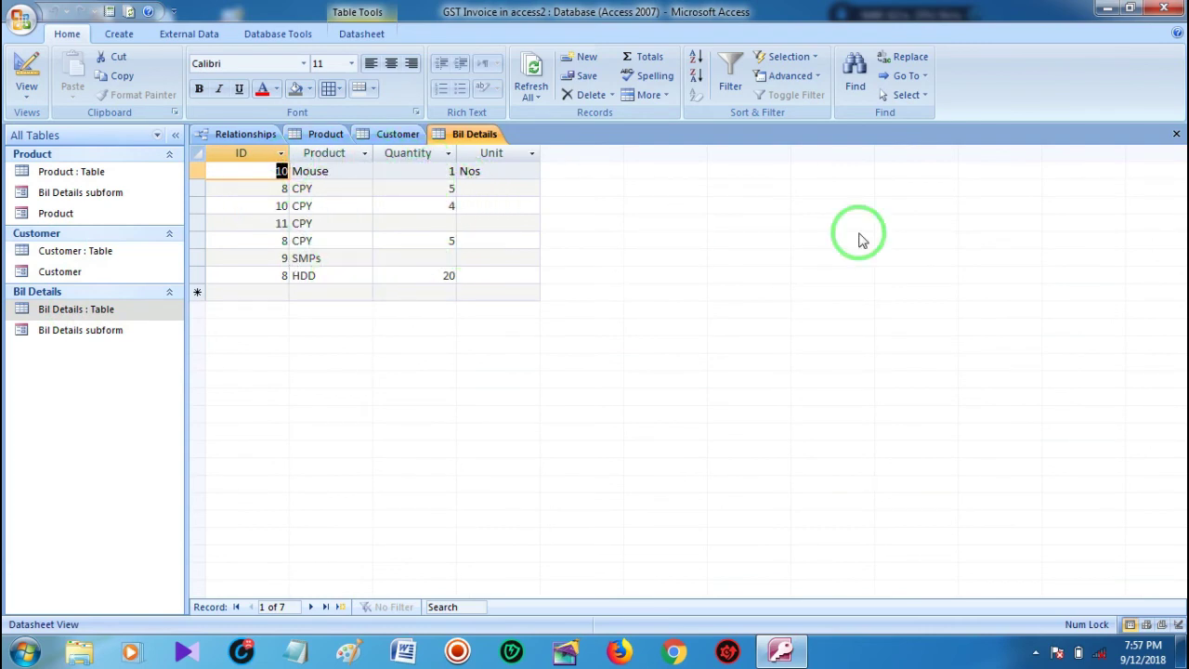
# Close the Bil Details, Customer and Product tables to return to the relationship diagram
pyautogui.click(1177, 138)
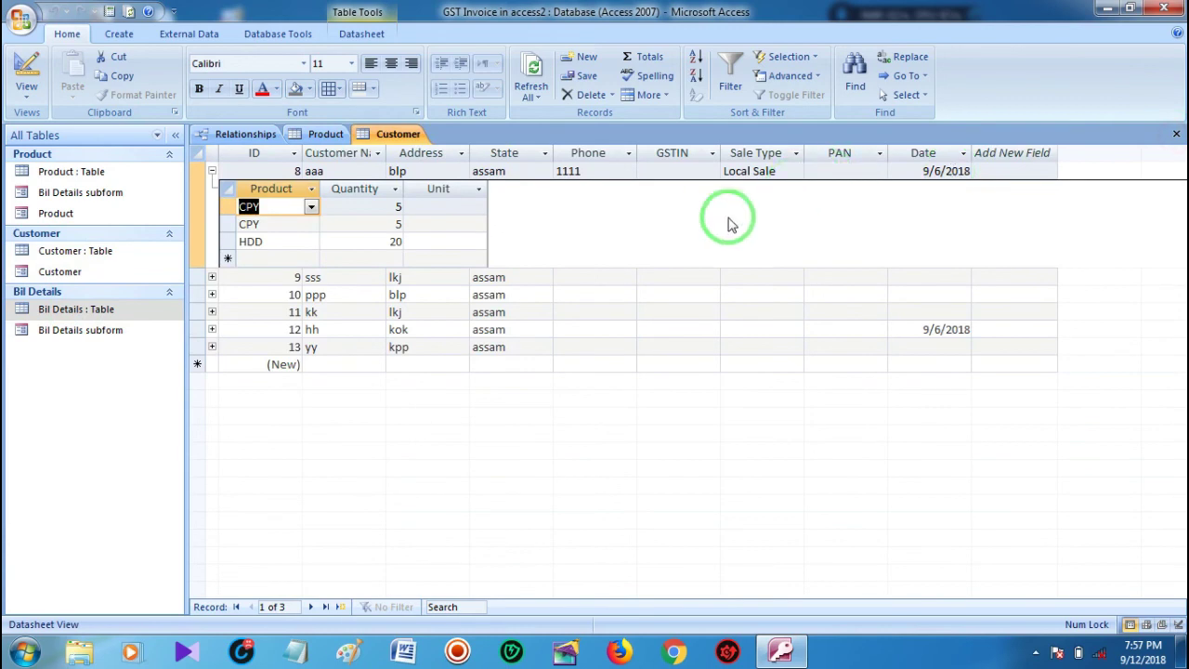
pyautogui.click(1176, 134)
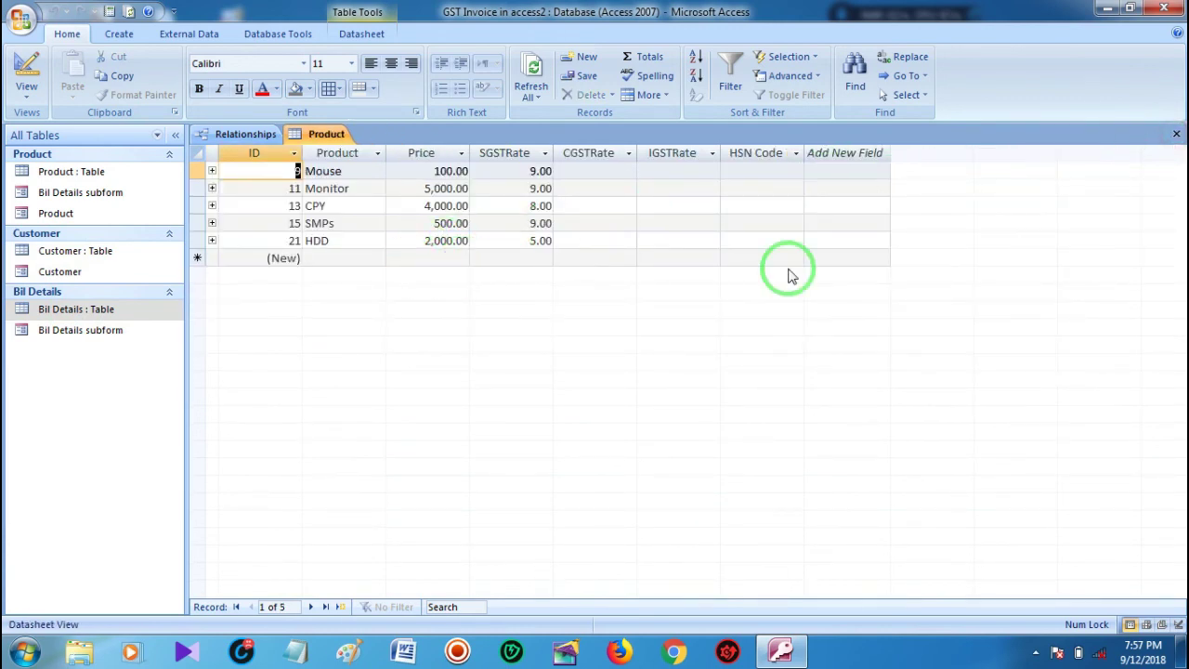
pyautogui.click(1176, 135)
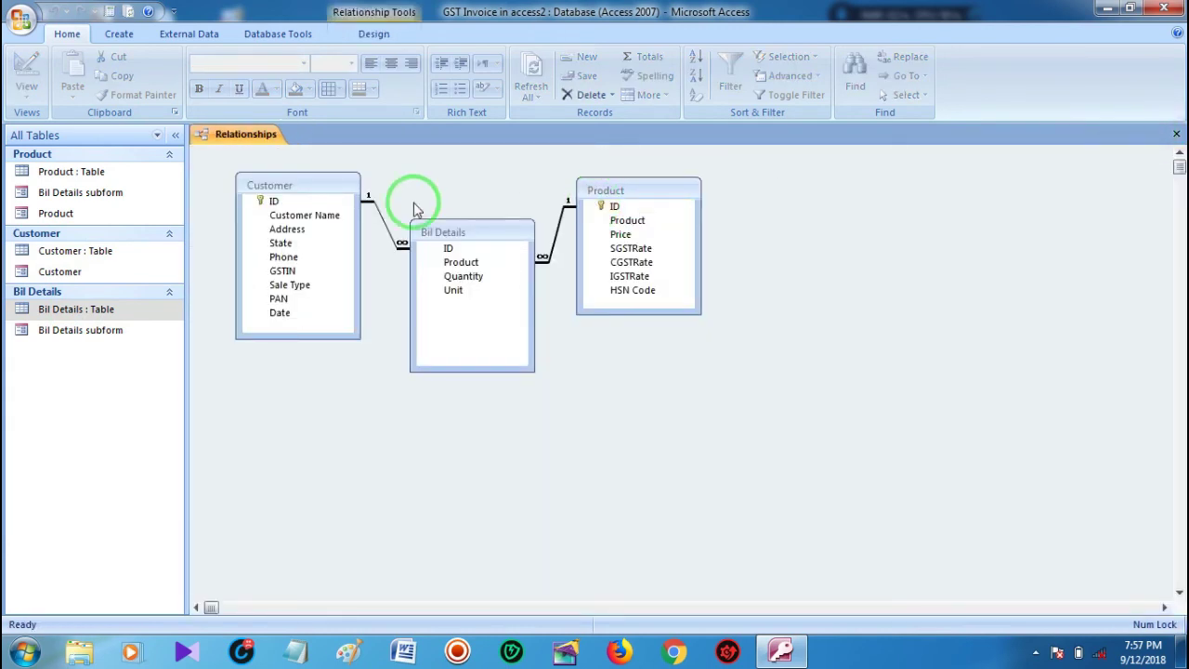